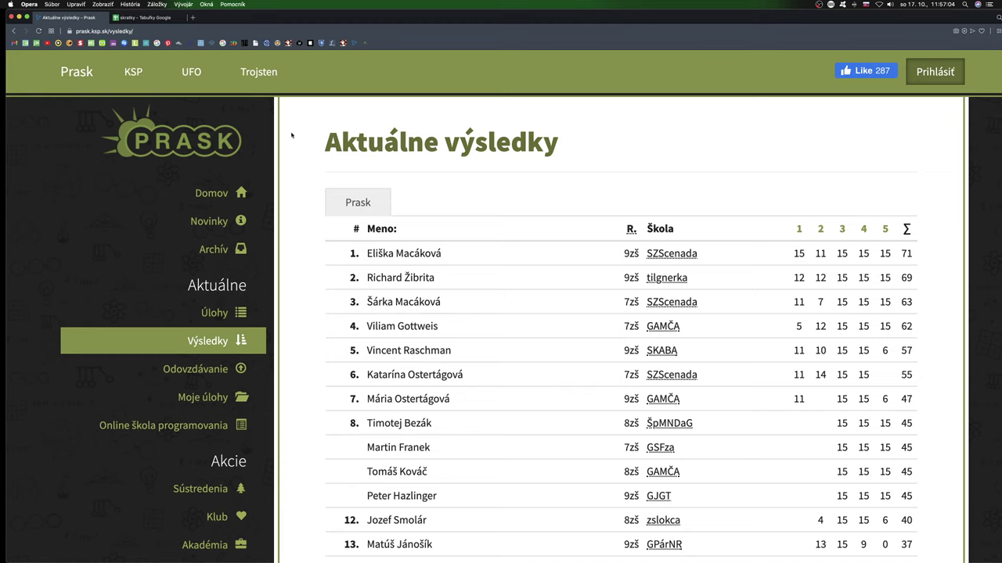
Return to the spreadsheet basics tutorial page on prask.ksp.sk and read its sections on yellow cell backgrounds and conditional formatting
{"action": "left_click", "coordinate": [14, 32]}
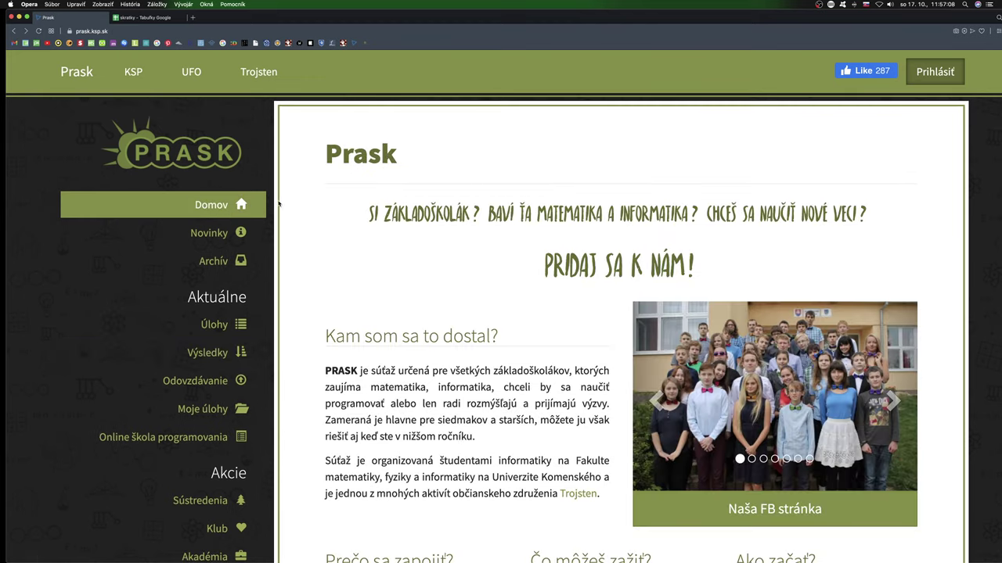
{"action": "left_click", "coordinate": [26, 32]}
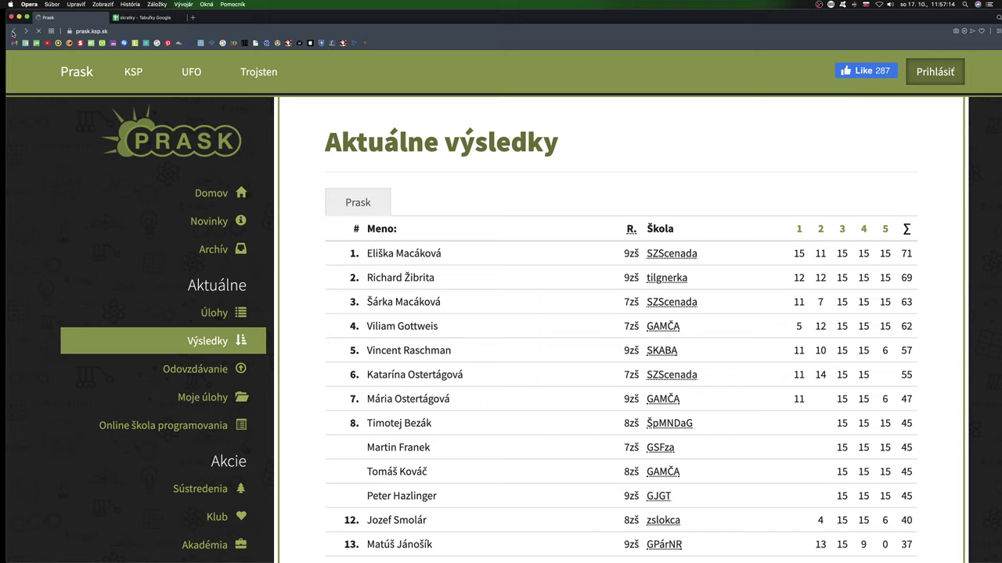
{"action": "left_click", "coordinate": [13, 32]}
{"action": "left_click", "coordinate": [12, 32]}
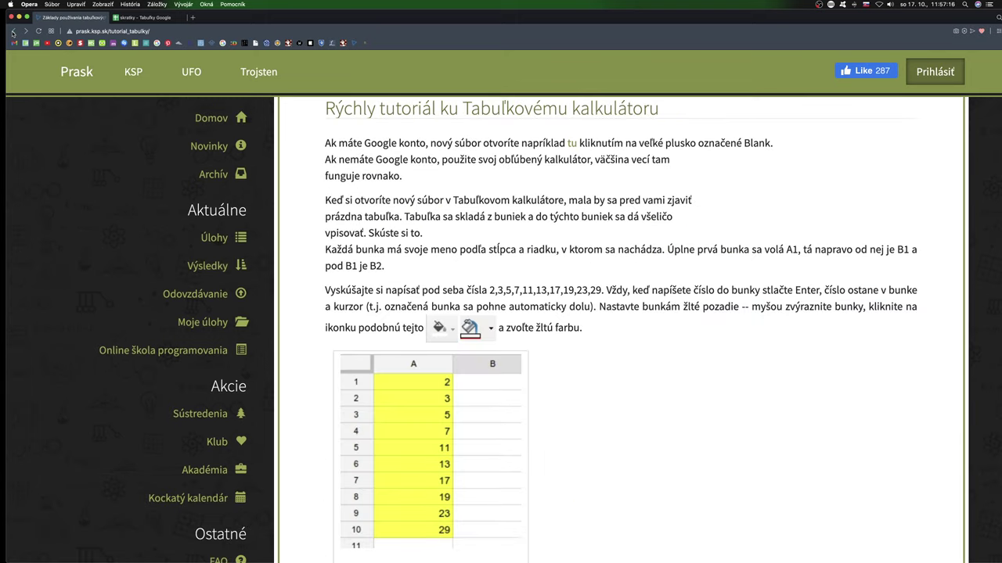
{"action": "scroll", "coordinate": [692, 461], "scroll_direction": "up", "scroll_amount": 2}
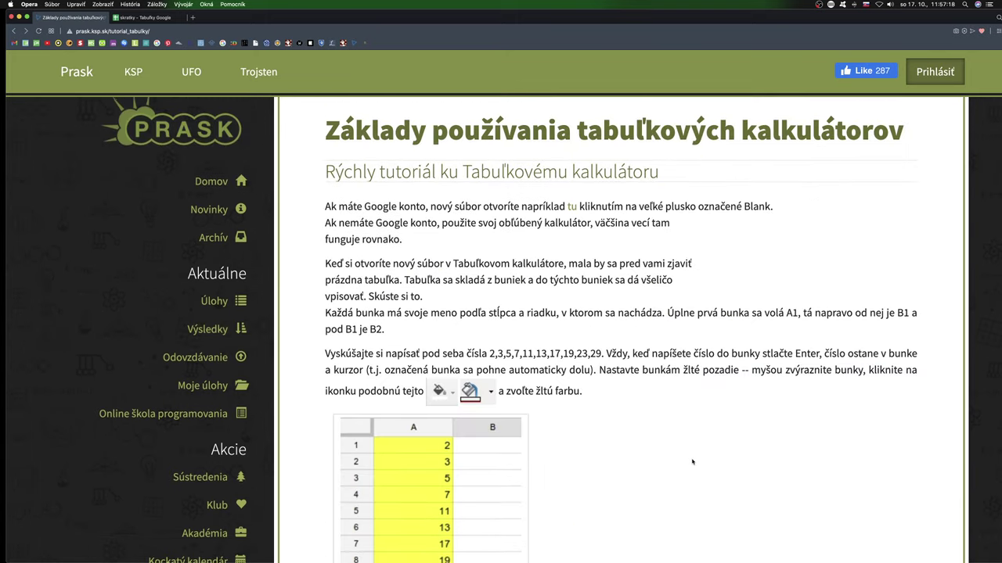
{"action": "left_click", "coordinate": [27, 16]}
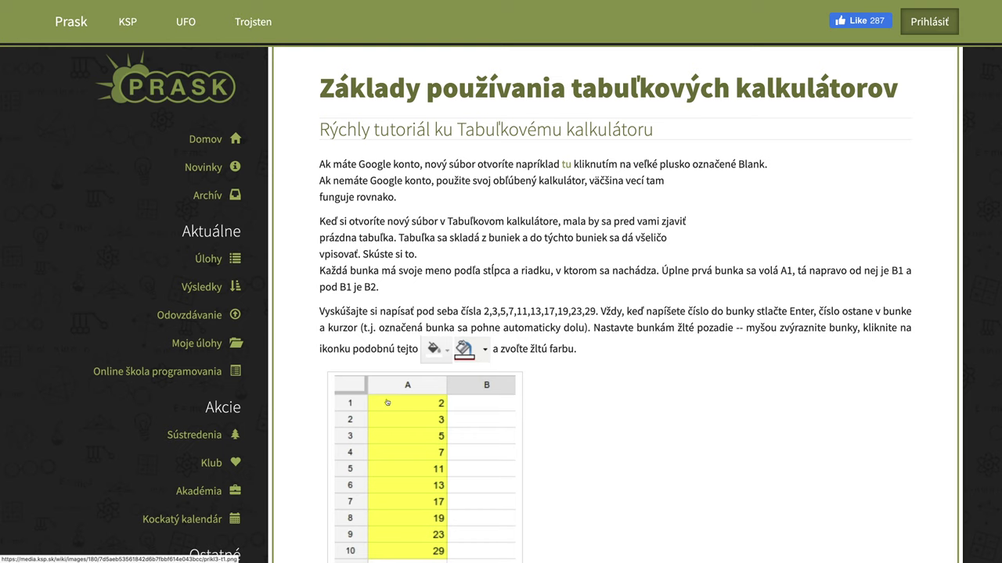
{"action": "scroll", "coordinate": [387, 402], "scroll_direction": "down", "scroll_amount": 3}
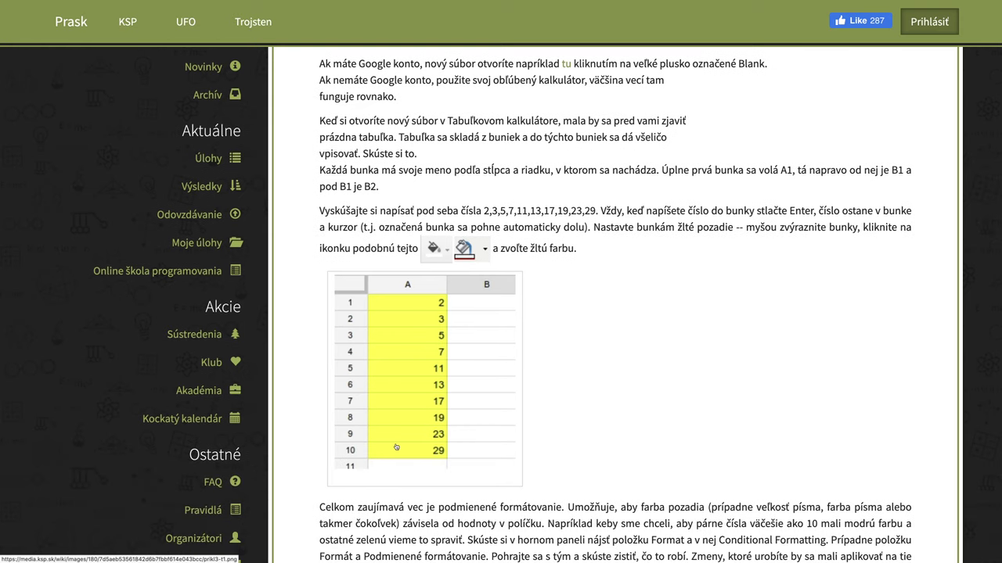
{"action": "scroll", "coordinate": [698, 454], "scroll_direction": "down", "scroll_amount": 5}
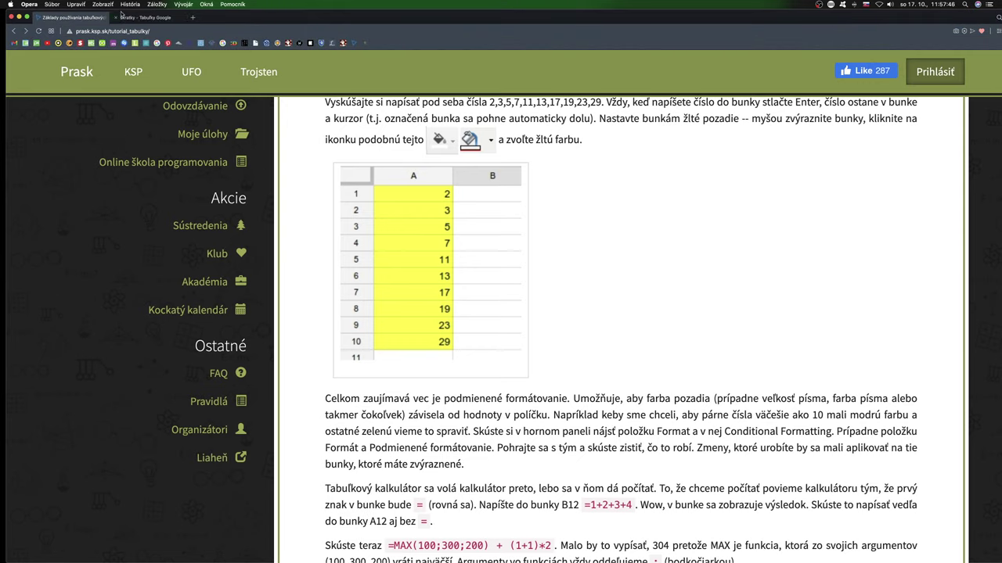
Switch to the skratky spreadsheet and try selecting a range of cells along row 1 starting at A1
{"action": "left_click", "coordinate": [121, 13]}
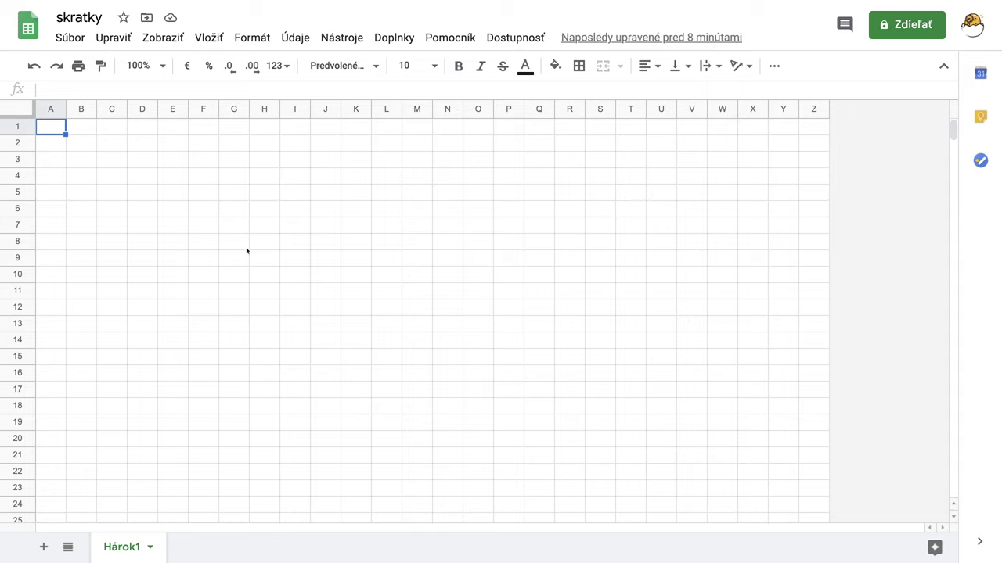
{"action": "double_click", "coordinate": [46, 131]}
{"action": "left_click_drag", "start_coordinate": [49, 133], "coordinate": [364, 134]}
{"action": "left_click", "coordinate": [305, 160]}
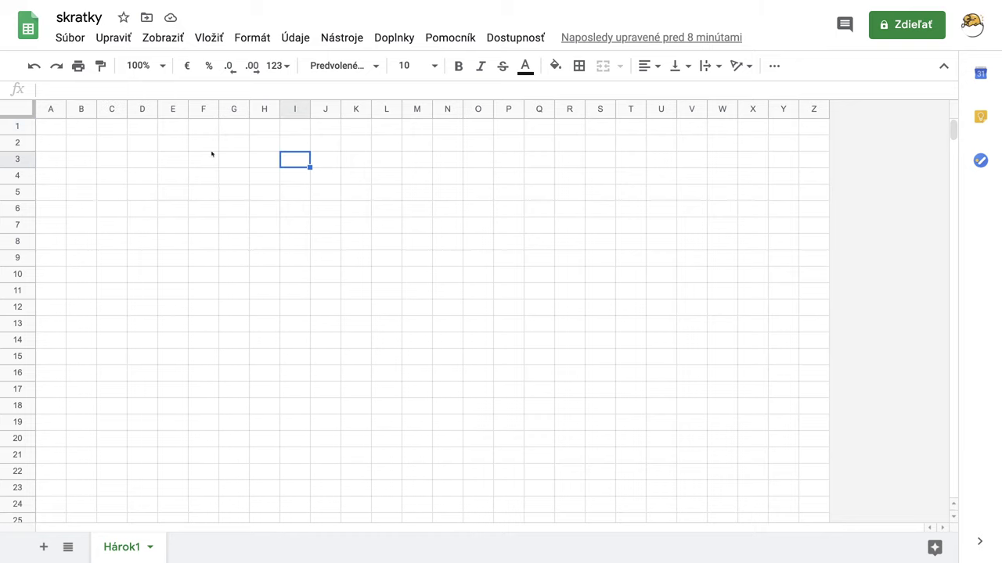
Add a conditional formatting rule to A1:K1 that applies the default green style when a cell is empty (Je prázdna)
{"action": "left_click", "coordinate": [55, 130]}
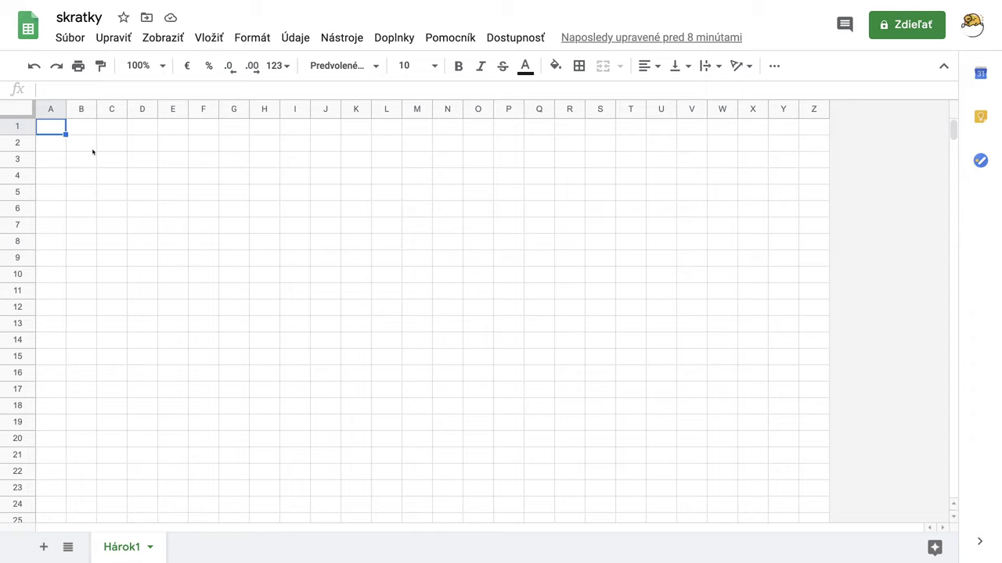
{"action": "key", "text": "shift+Right"}
{"action": "key", "text": "shift+Right"}
{"action": "key", "text": "shift+Right"}
{"action": "key", "text": "shift+Right"}
{"action": "key", "text": "shift+Right"}
{"action": "key", "text": "shift+Right"}
{"action": "key", "text": "shift+Right"}
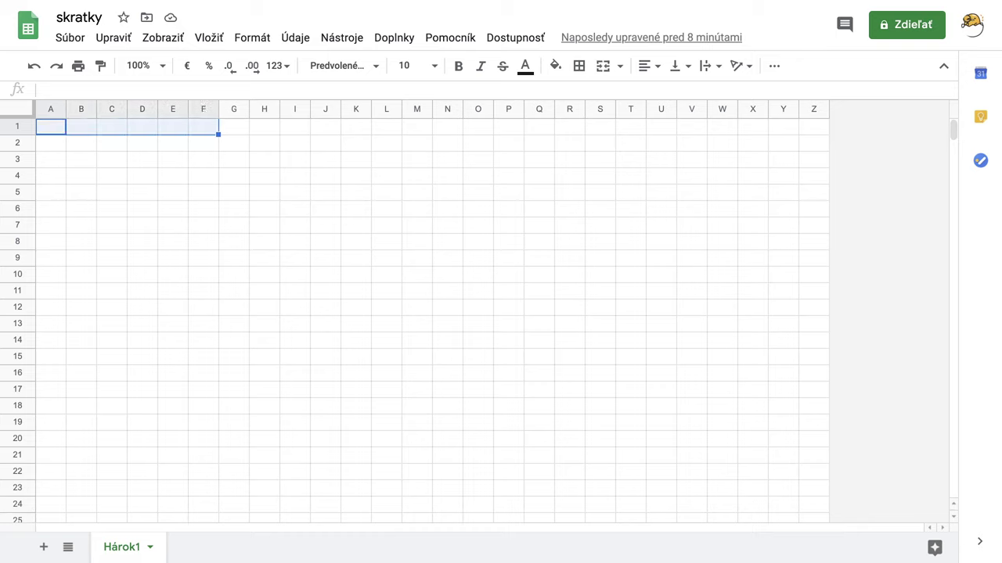
{"action": "key", "text": "shift+Right"}
{"action": "key", "text": "shift+Right"}
{"action": "key", "text": "shift+Right"}
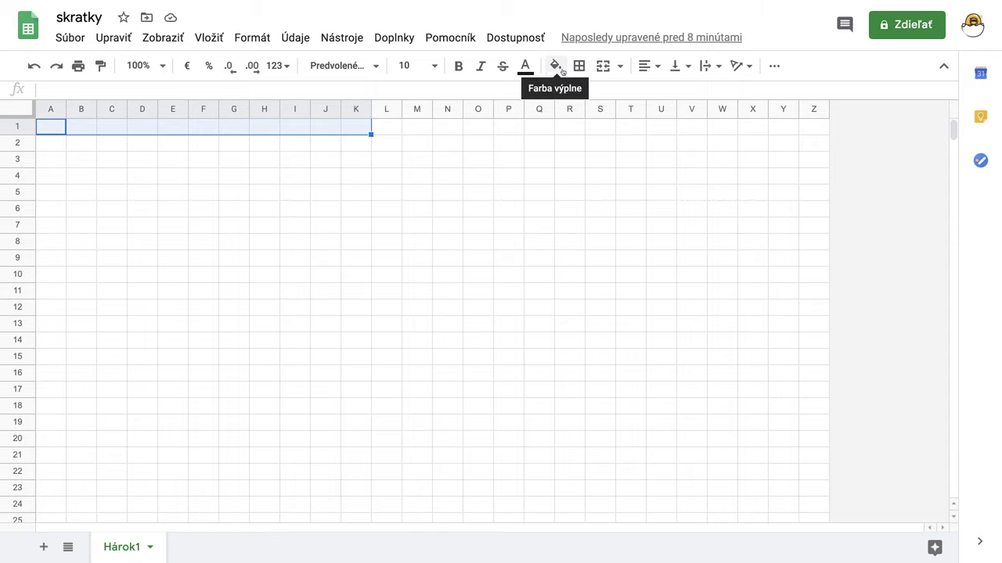
{"action": "left_click", "coordinate": [260, 39]}
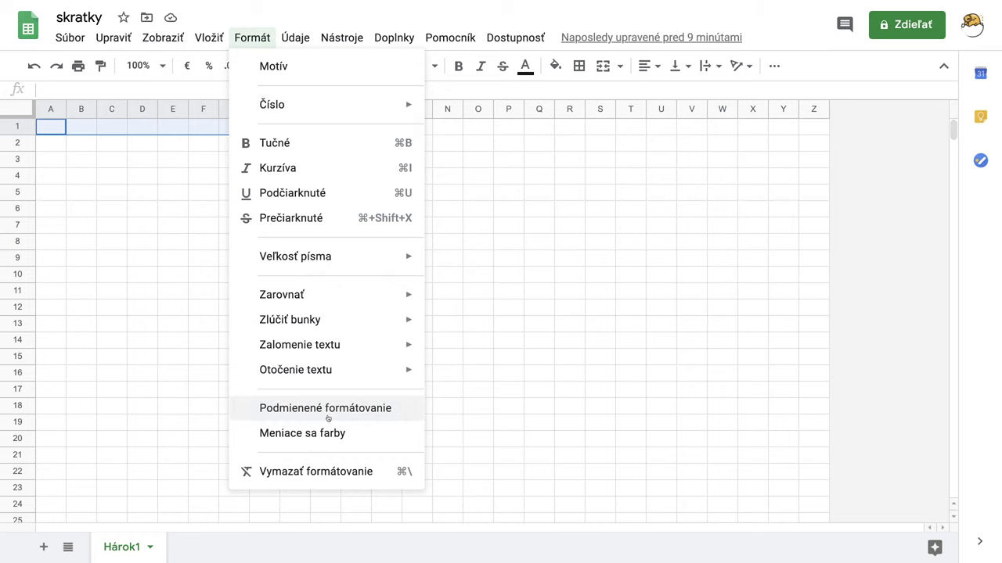
{"action": "left_click", "coordinate": [331, 414]}
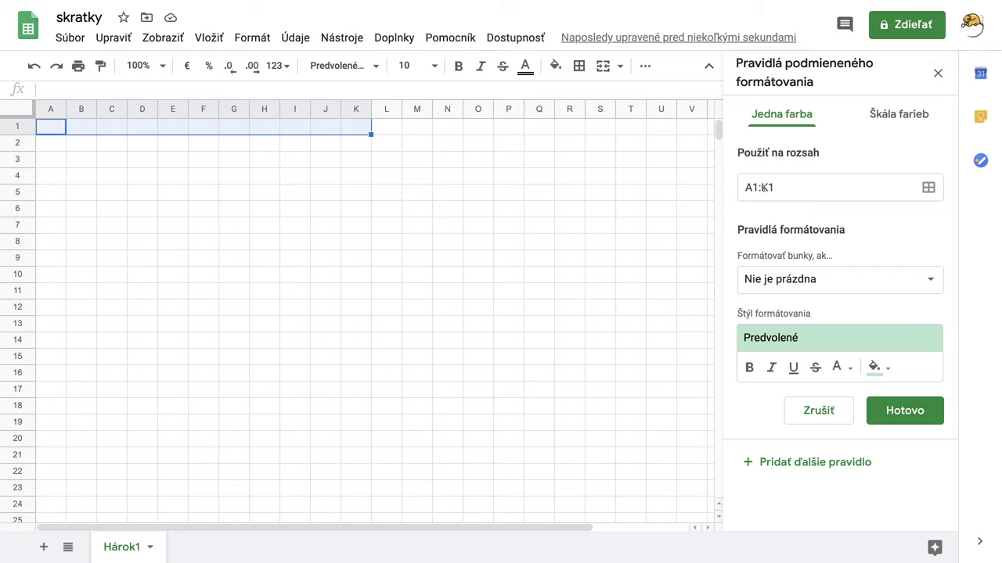
{"action": "left_click", "coordinate": [761, 187]}
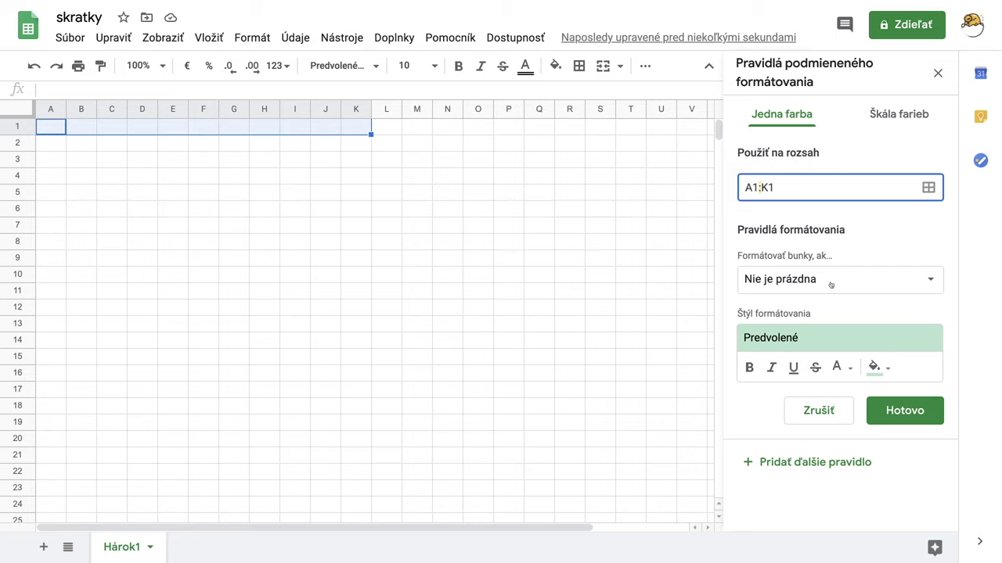
{"action": "left_click", "coordinate": [935, 283]}
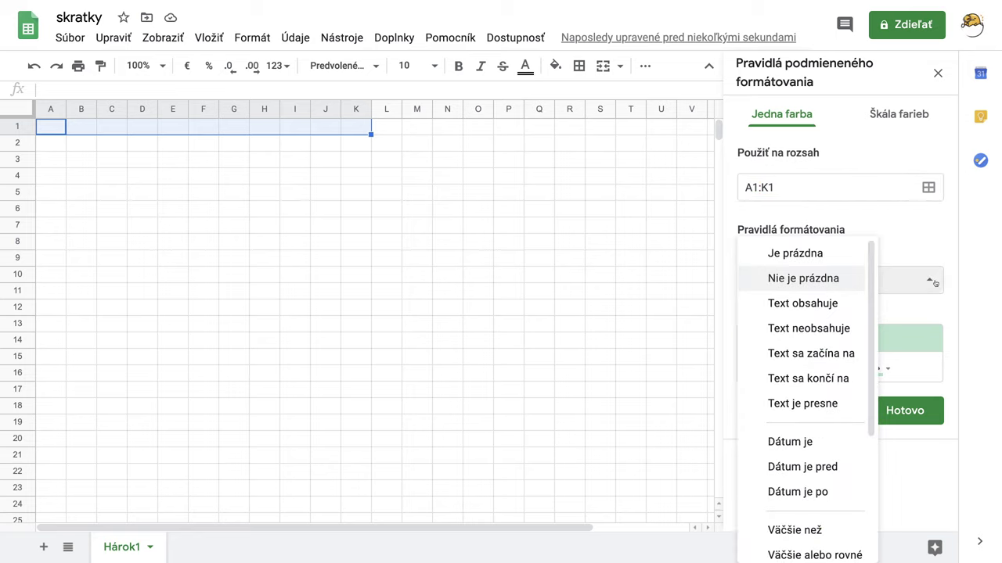
{"action": "left_click", "coordinate": [801, 258]}
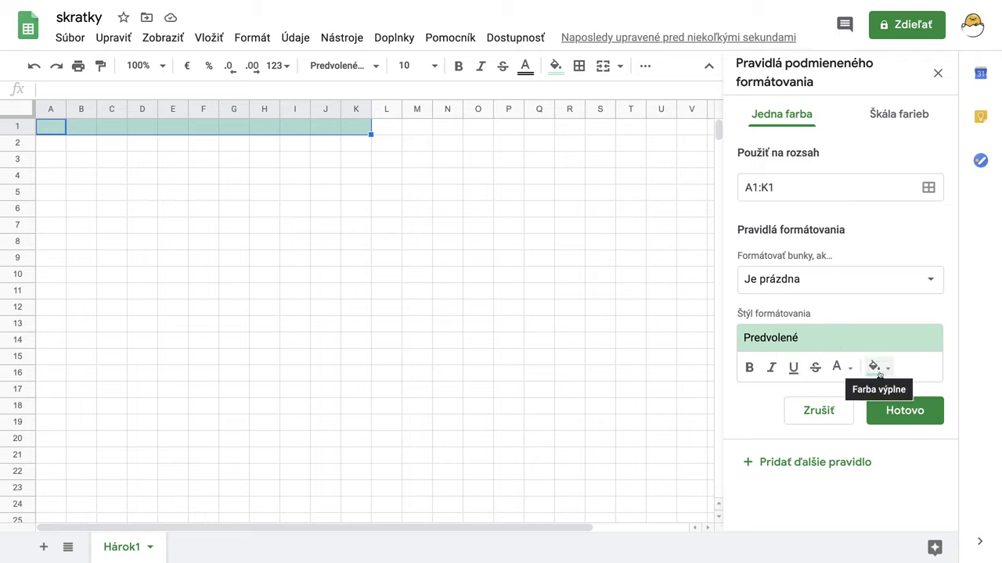
{"action": "left_click", "coordinate": [898, 417]}
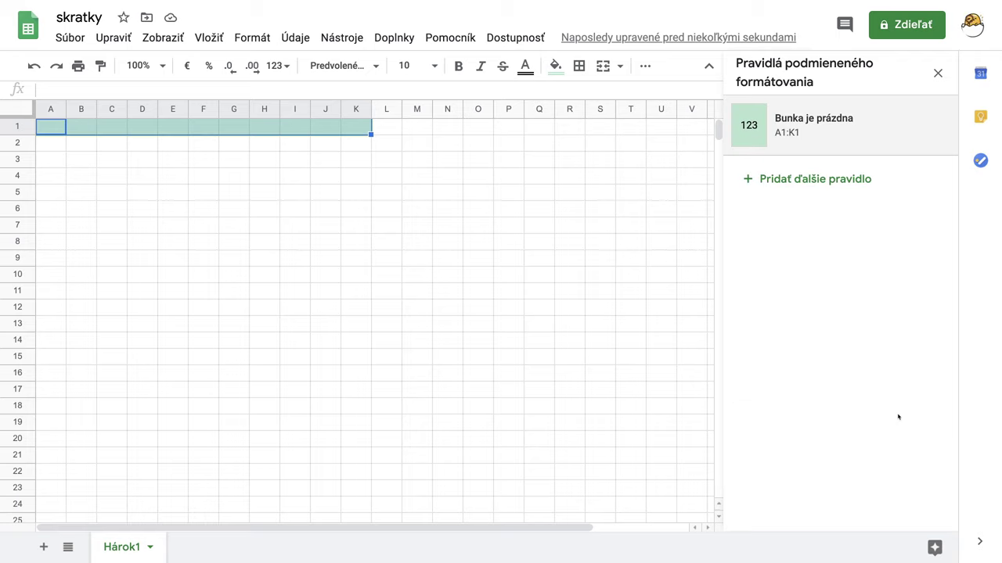
Enter 1 in cell A1 and 2 in cell B1
{"action": "left_click", "coordinate": [393, 147]}
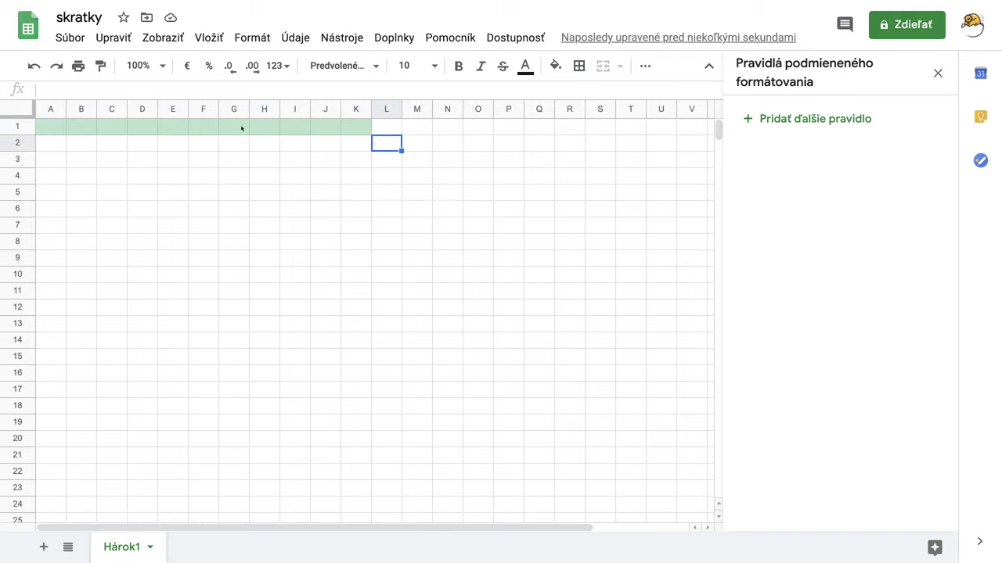
{"action": "left_click", "coordinate": [51, 132]}
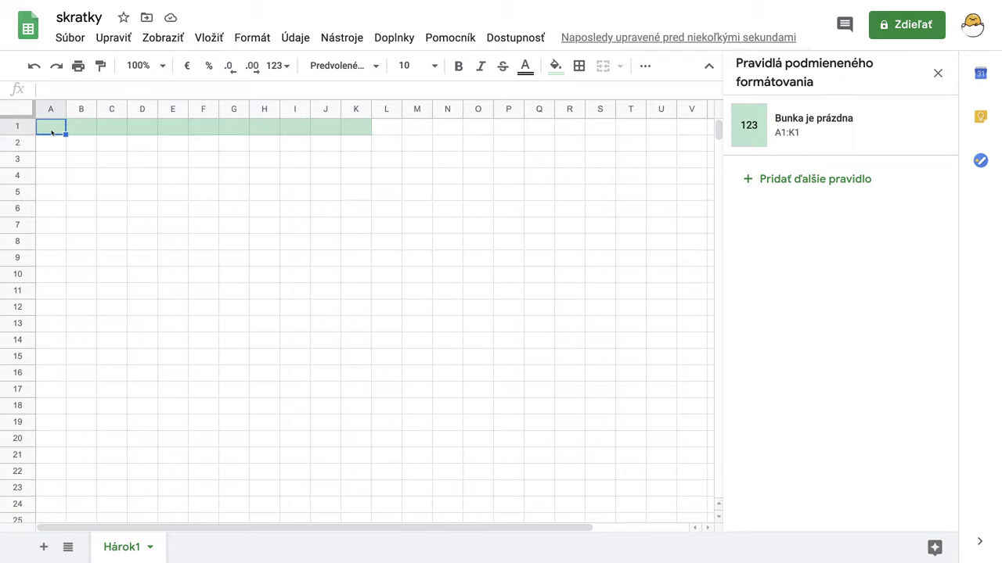
{"action": "type", "text": "1"}
{"action": "key", "text": "Return"}
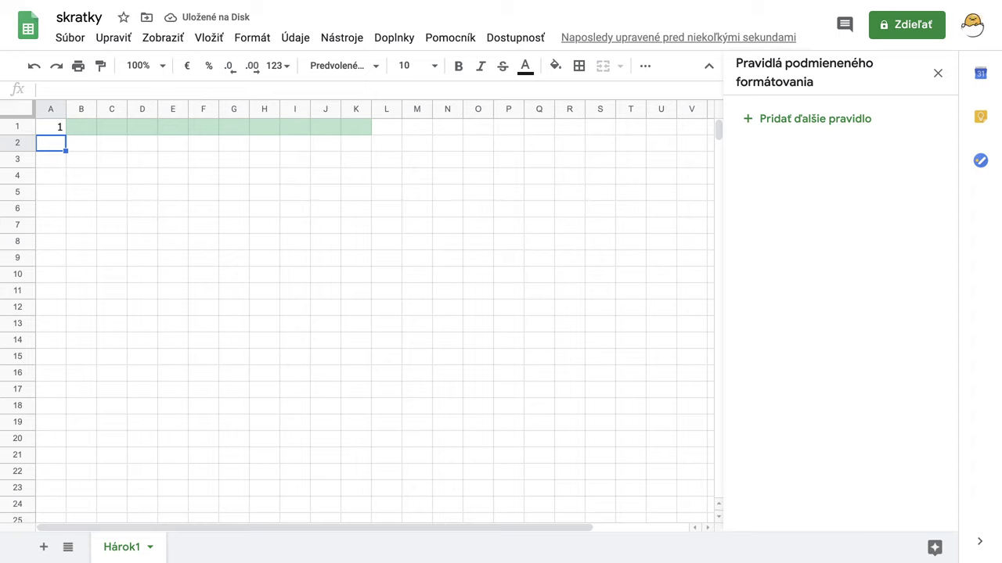
{"action": "left_click", "coordinate": [50, 124]}
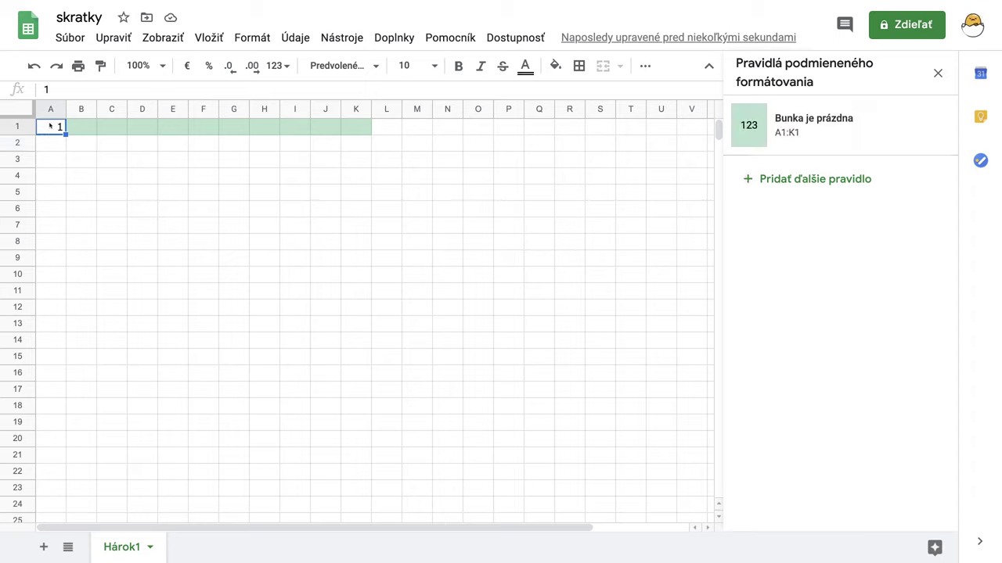
{"action": "left_click", "coordinate": [80, 132]}
{"action": "type", "text": "2"}
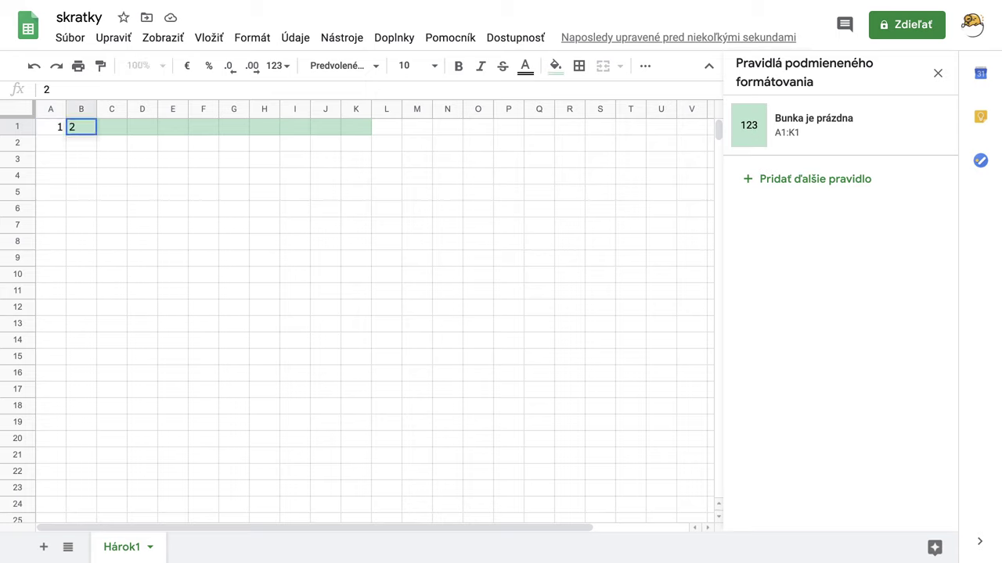
{"action": "key", "text": "Return"}
Extend the number series from A1:B1 across row 1 to J1 with autofill, ending with cell K3 selected
{"action": "left_click", "coordinate": [50, 128]}
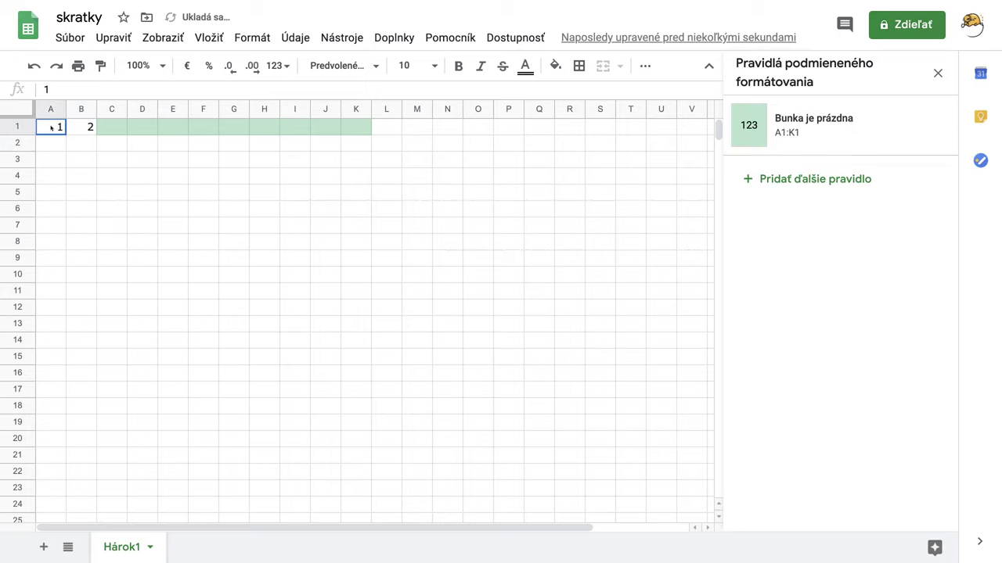
{"action": "left_click", "coordinate": [85, 126], "text": "shift"}
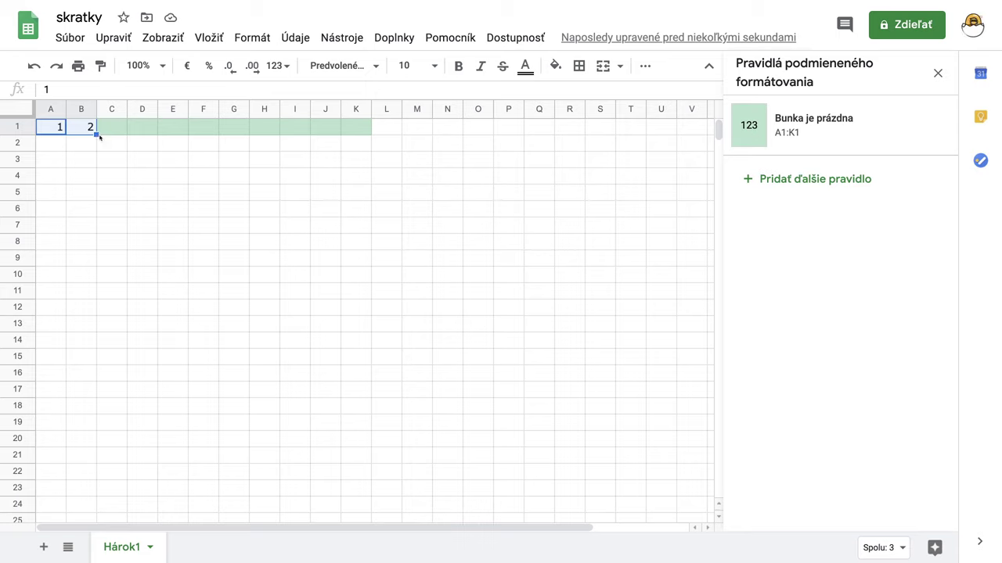
{"action": "left_click_drag", "start_coordinate": [105, 134], "coordinate": [323, 133]}
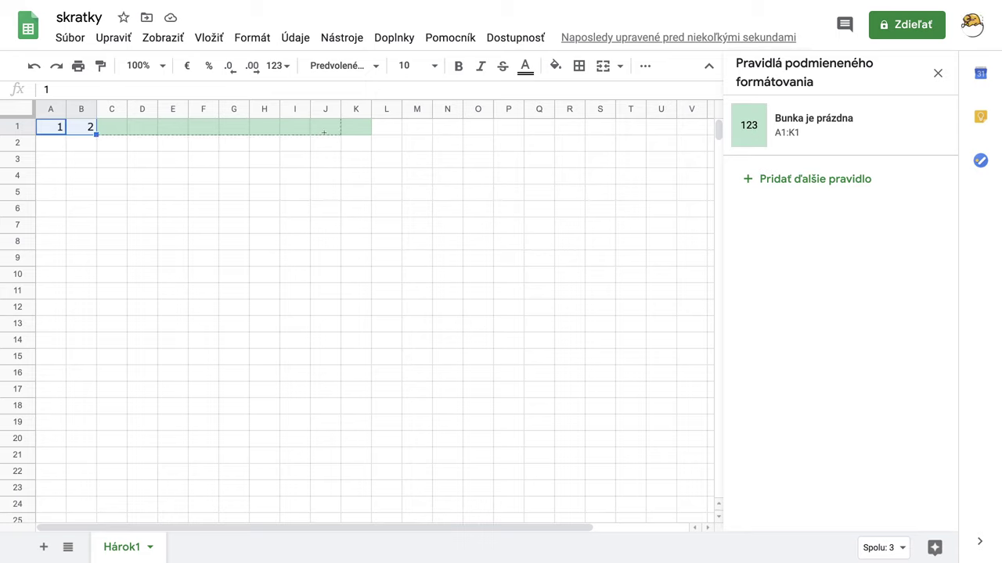
{"action": "left_click_drag", "start_coordinate": [324, 133], "coordinate": [325, 135]}
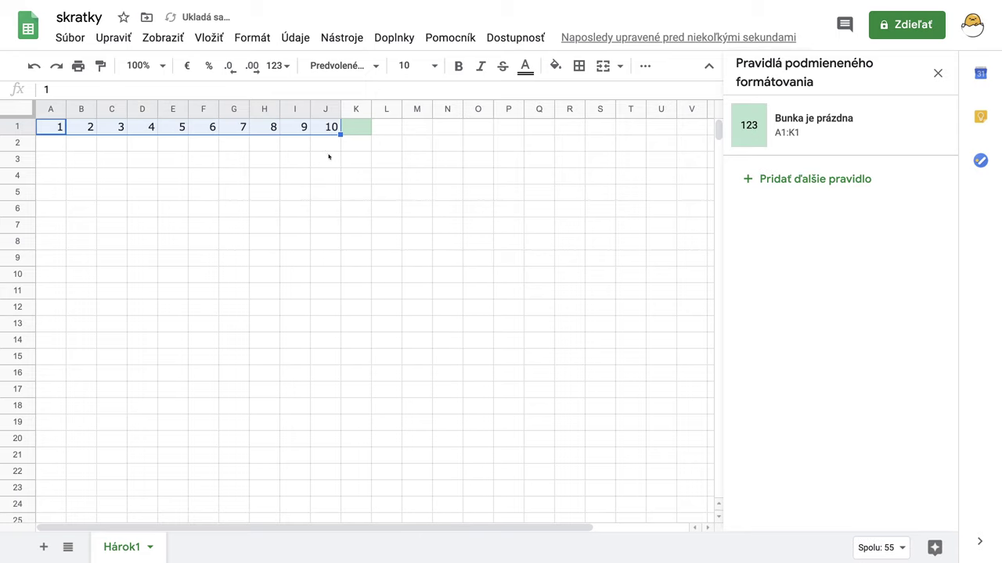
{"action": "left_click", "coordinate": [353, 163]}
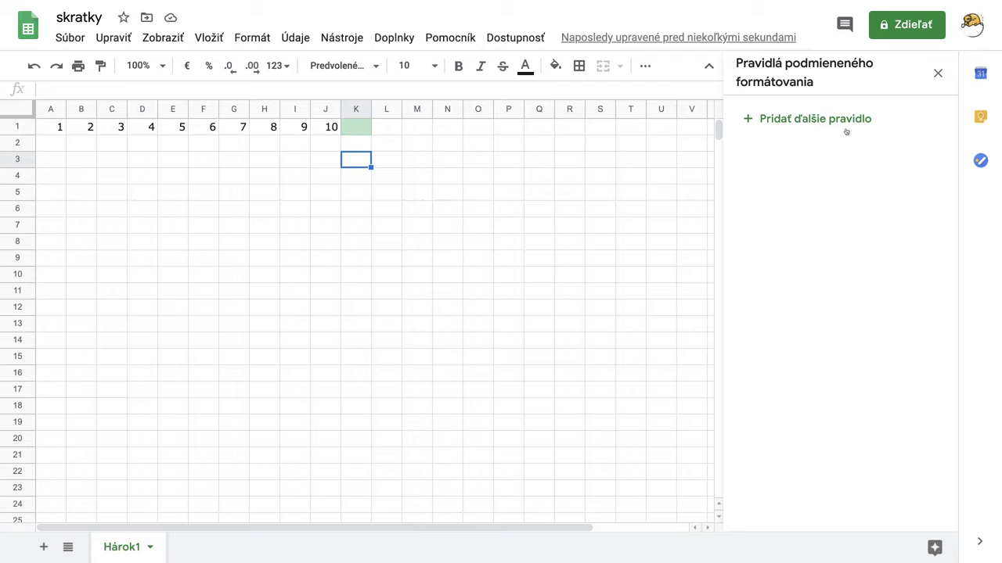
Start another conditional formatting rule with the condition Väčšie alebo rovné and the value 5
{"action": "left_click", "coordinate": [820, 120]}
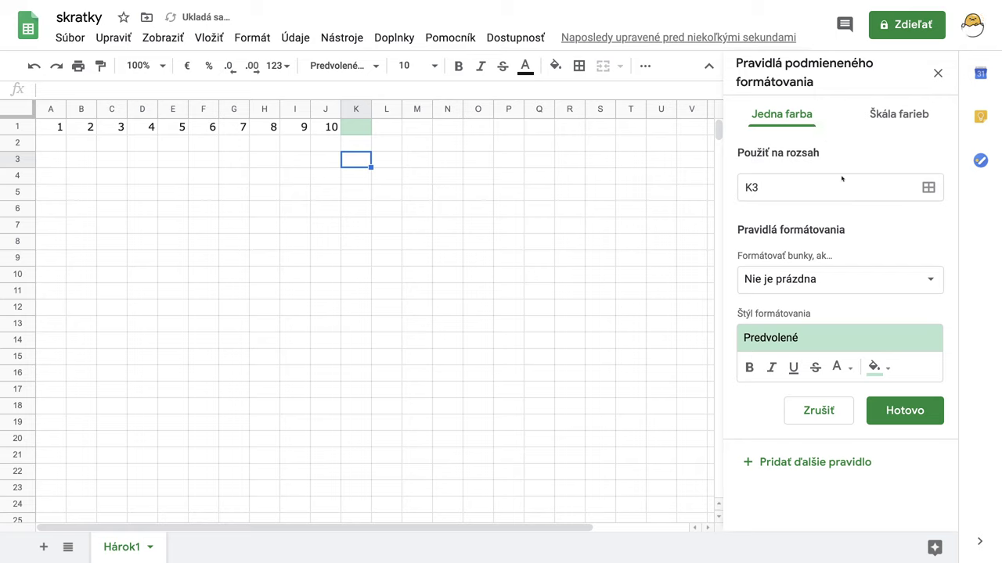
{"action": "left_click", "coordinate": [819, 282]}
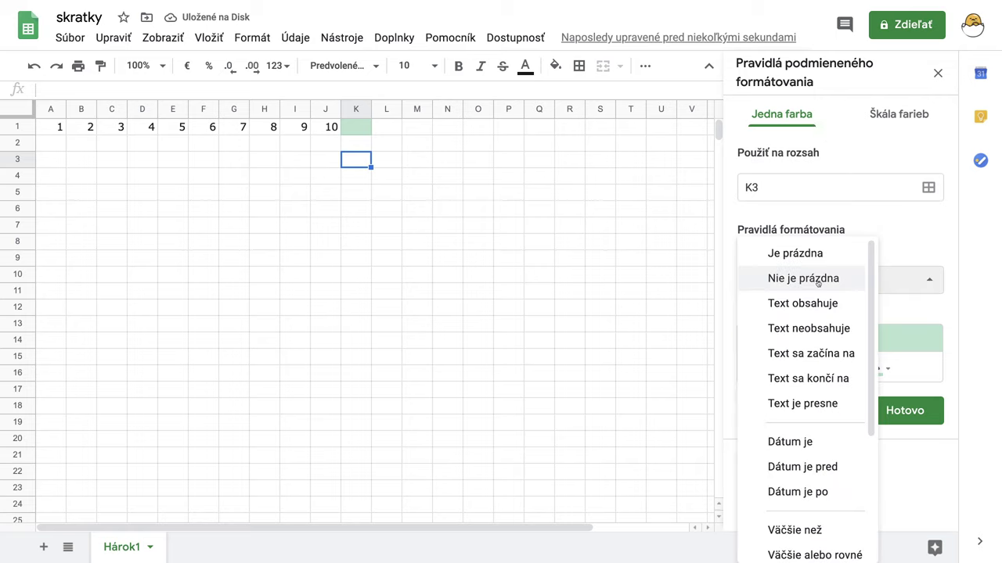
{"action": "scroll", "coordinate": [814, 313], "scroll_direction": "down", "scroll_amount": 3}
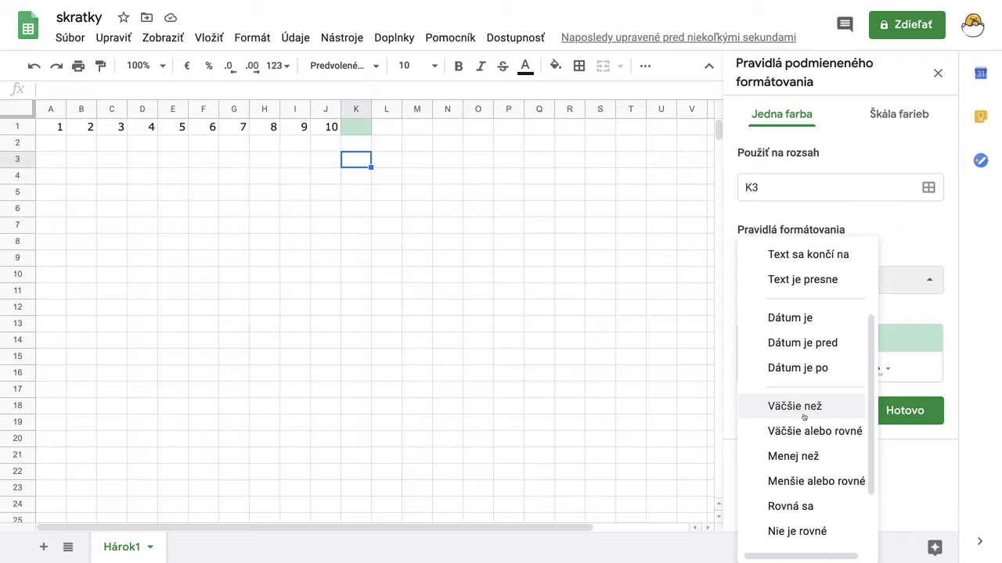
{"action": "left_click", "coordinate": [798, 433]}
{"action": "left_click", "coordinate": [760, 317]}
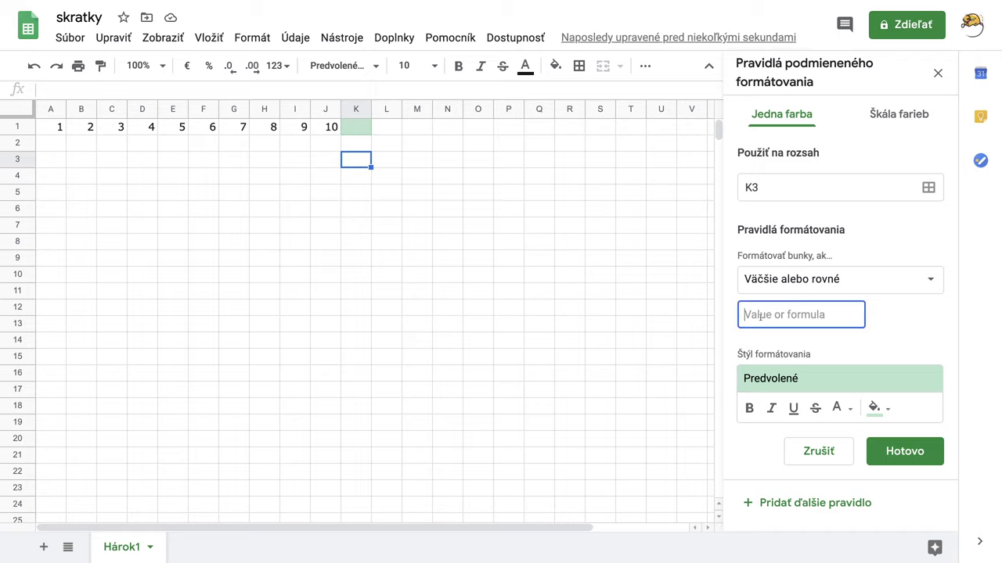
{"action": "type", "text": "5"}
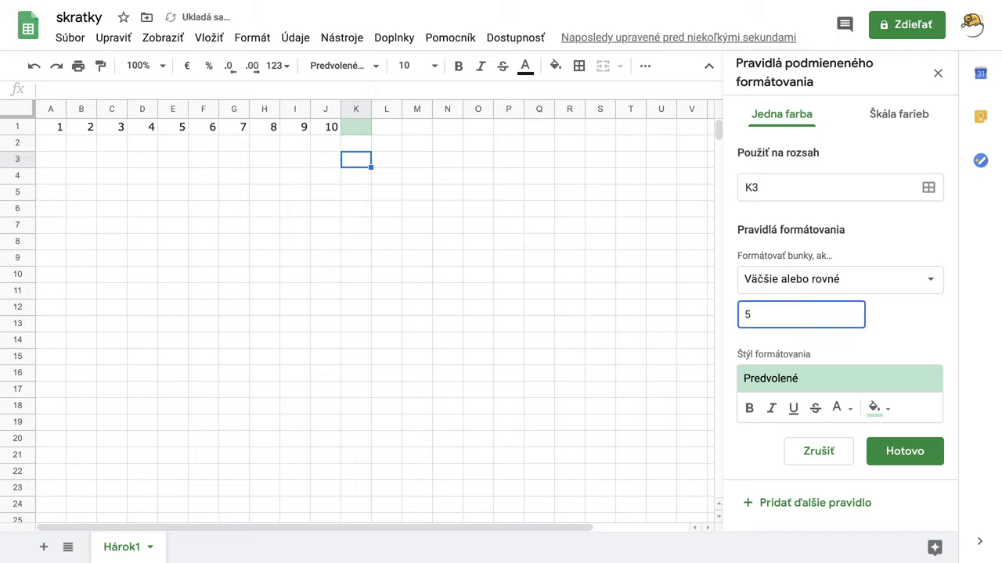
Set the new rule's text colour to yellow
{"action": "left_click", "coordinate": [886, 409]}
{"action": "left_click", "coordinate": [837, 407]}
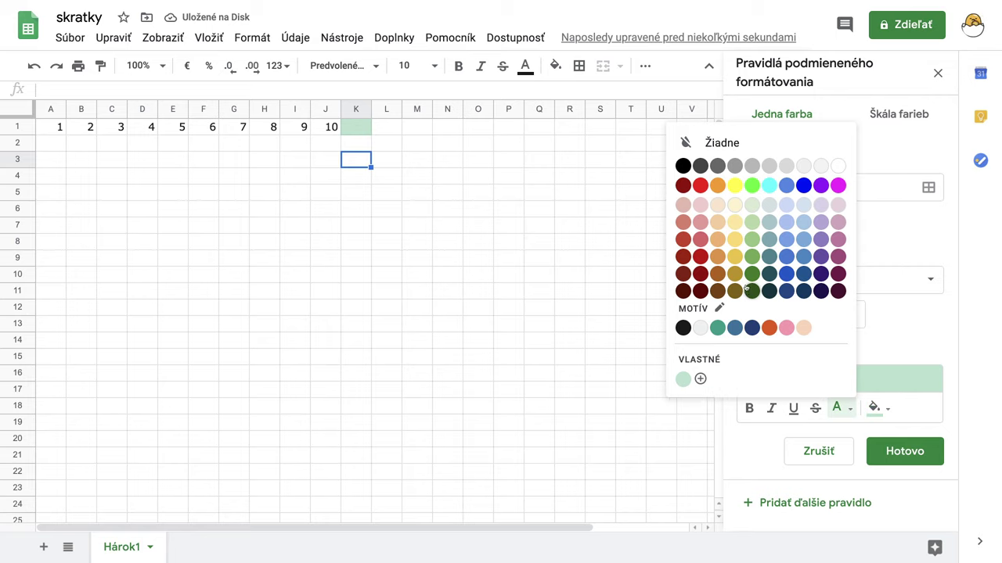
{"action": "left_click", "coordinate": [735, 186]}
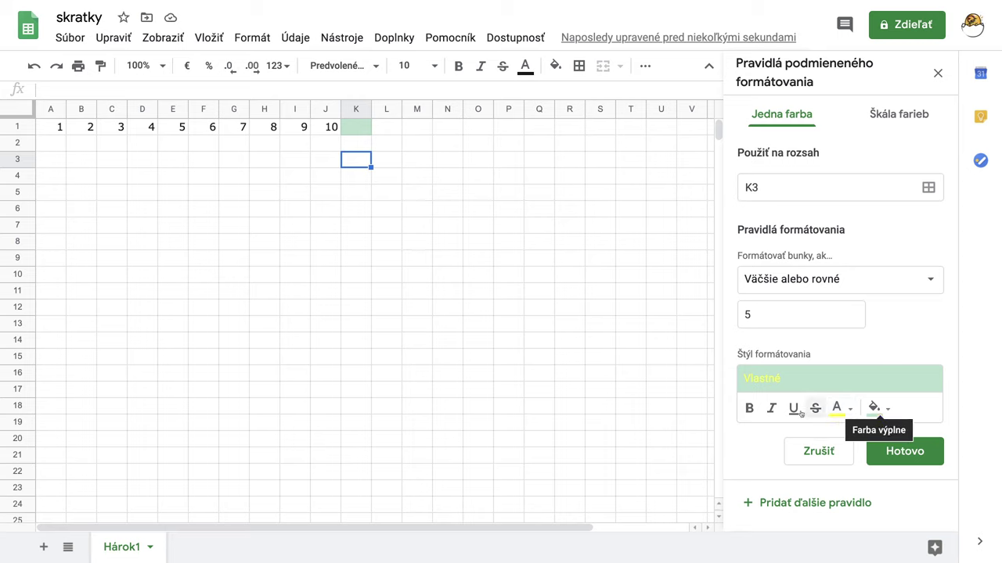
Make the rule's text bold and set its range to A1:K1
{"action": "left_click", "coordinate": [749, 408]}
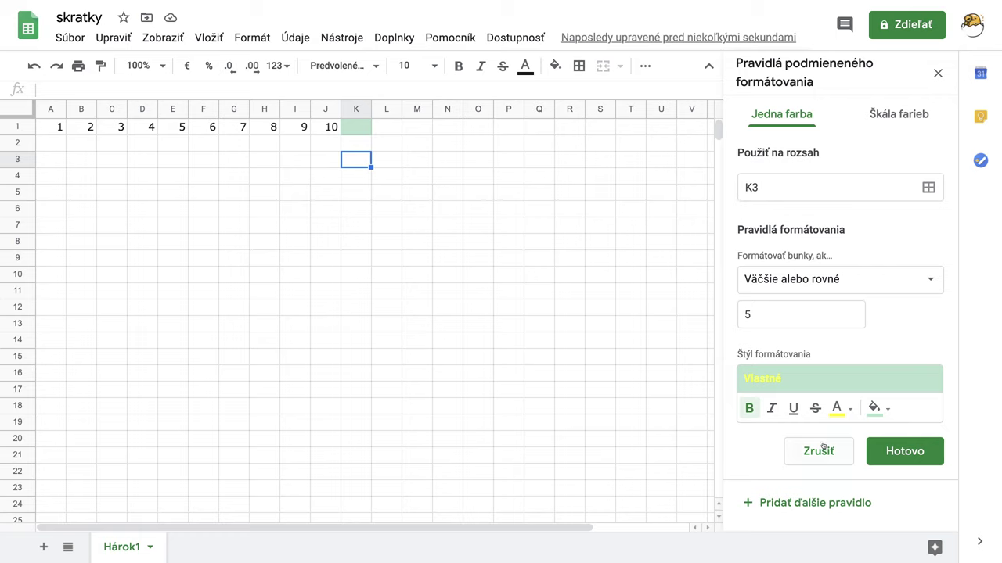
{"action": "left_click", "coordinate": [928, 188]}
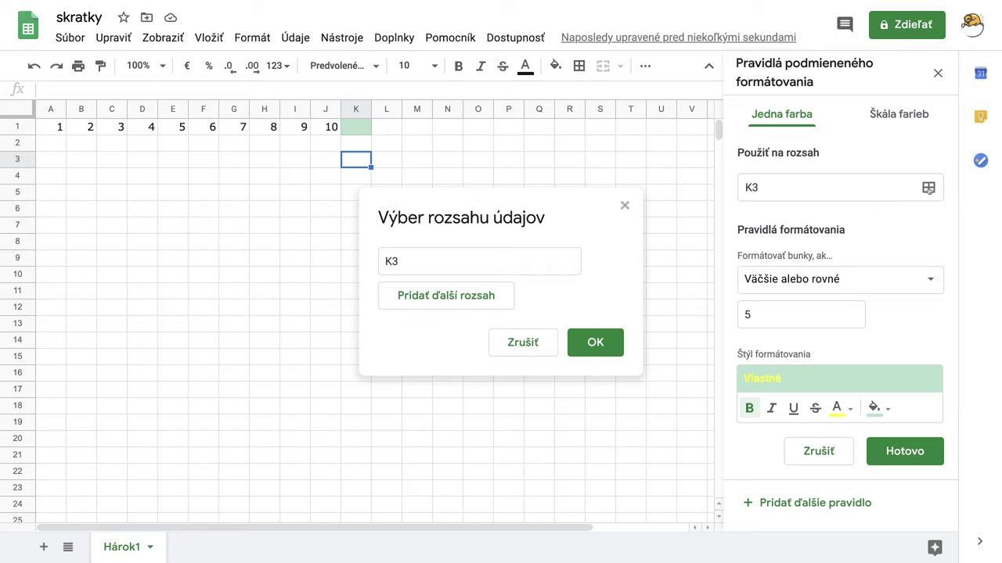
{"action": "left_click_drag", "start_coordinate": [52, 129], "coordinate": [364, 130]}
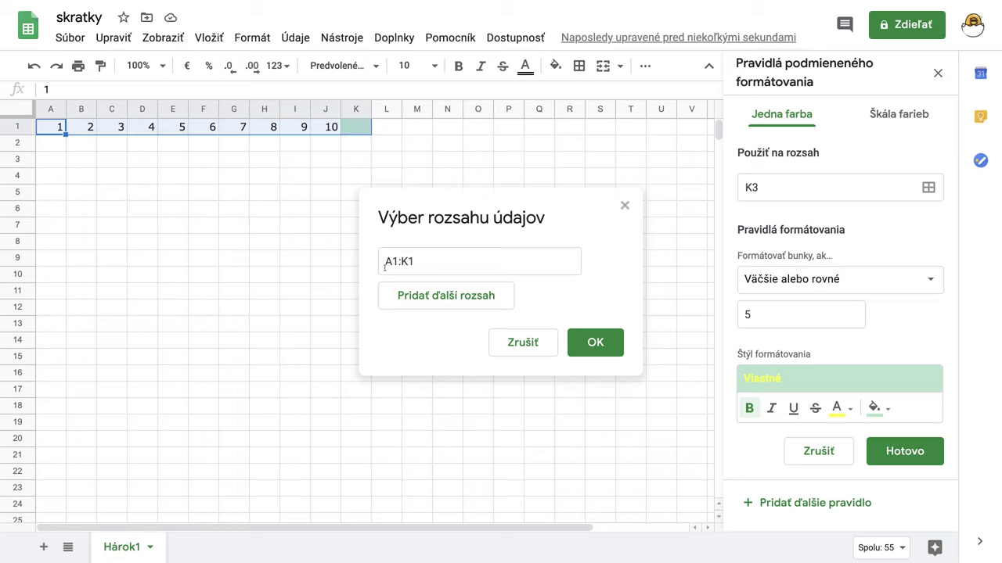
{"action": "left_click", "coordinate": [575, 342]}
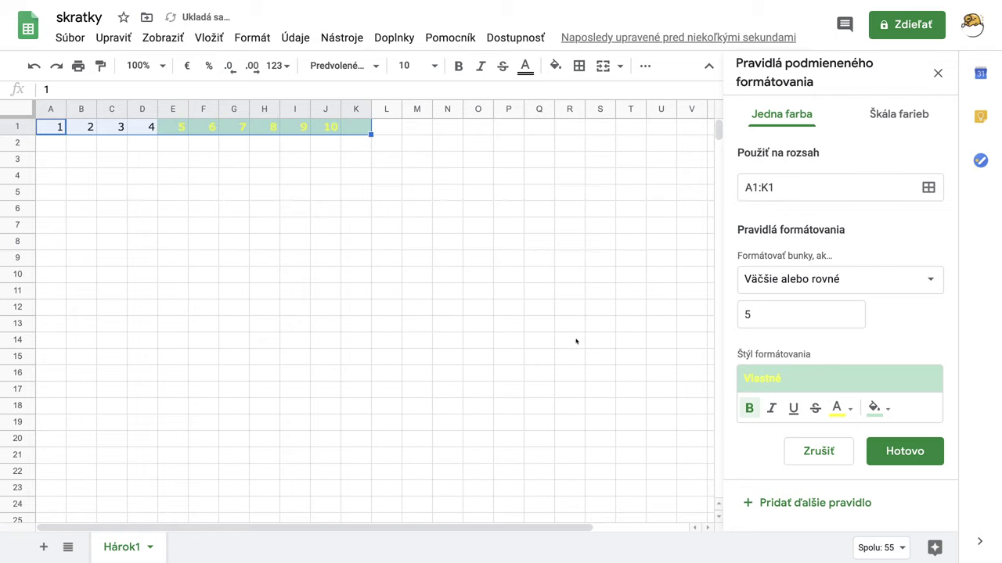
Set the rule's text to blue italic and save the rule, leaving an empty cell outside row 1 selected
{"action": "left_click", "coordinate": [850, 413]}
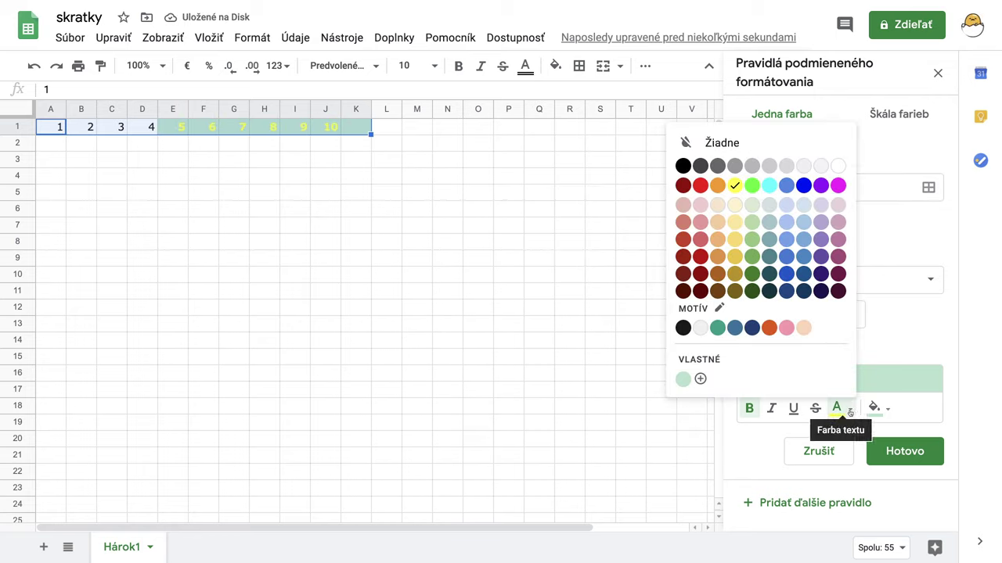
{"action": "left_click", "coordinate": [836, 407]}
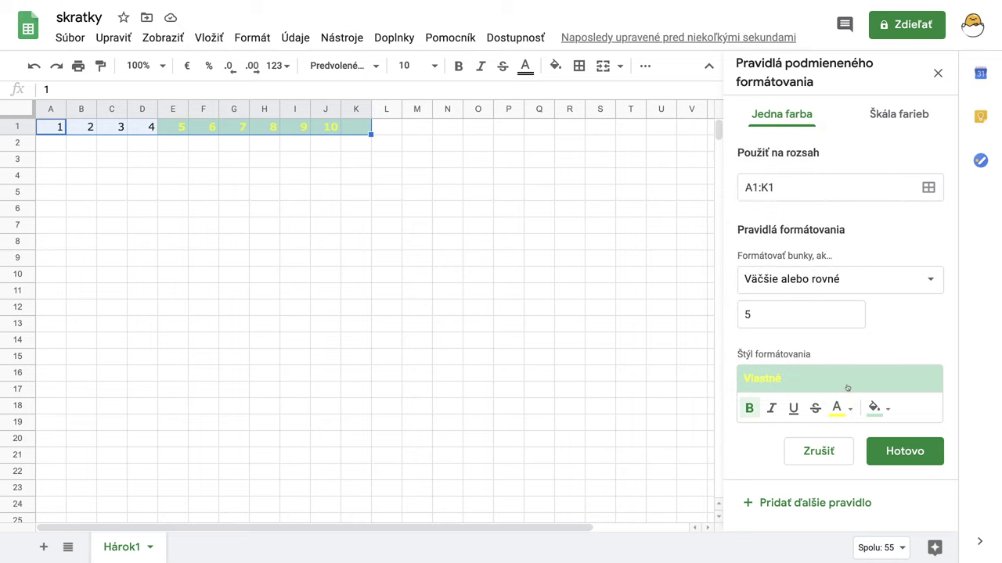
{"action": "left_click", "coordinate": [848, 408]}
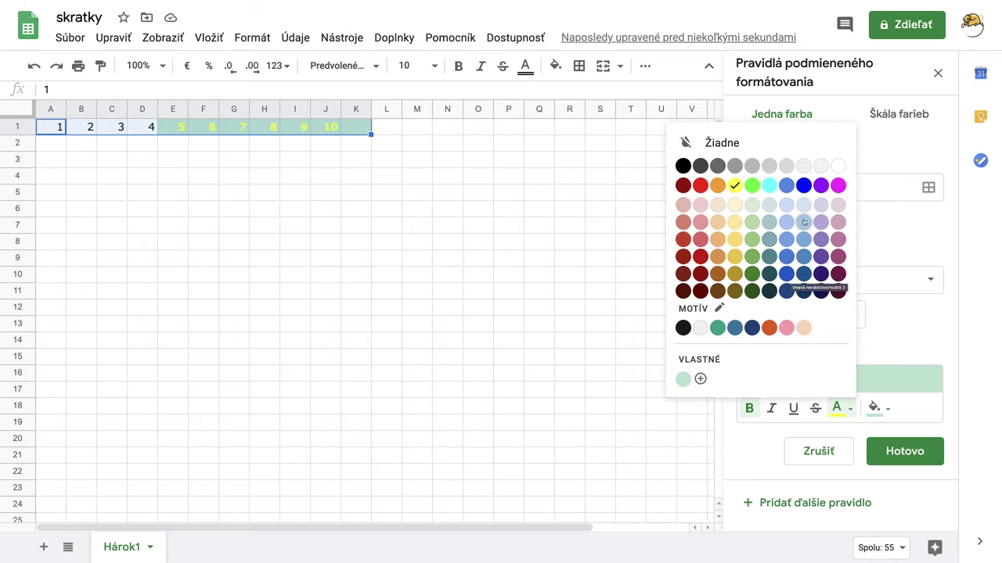
{"action": "left_click", "coordinate": [805, 185]}
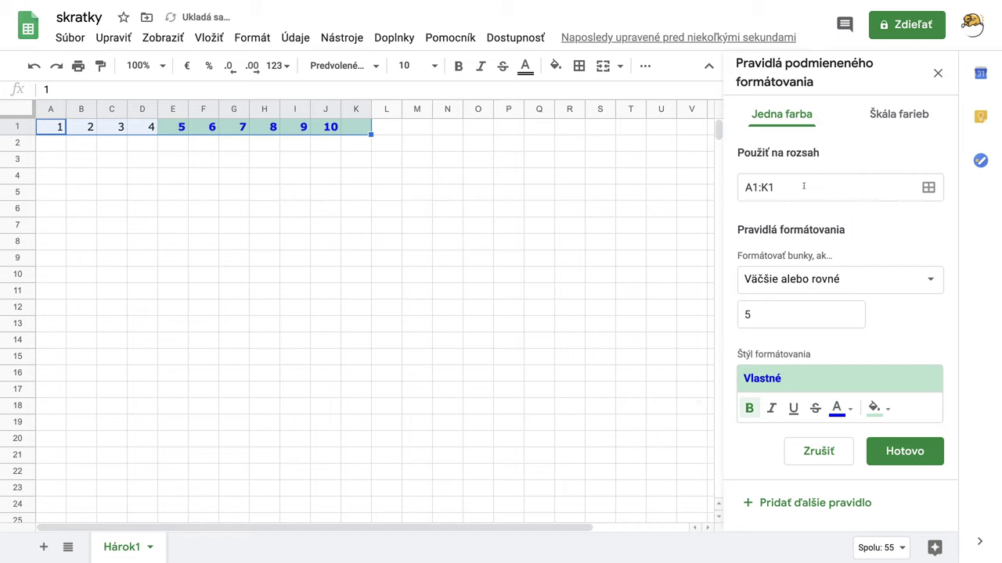
{"action": "left_click", "coordinate": [771, 408]}
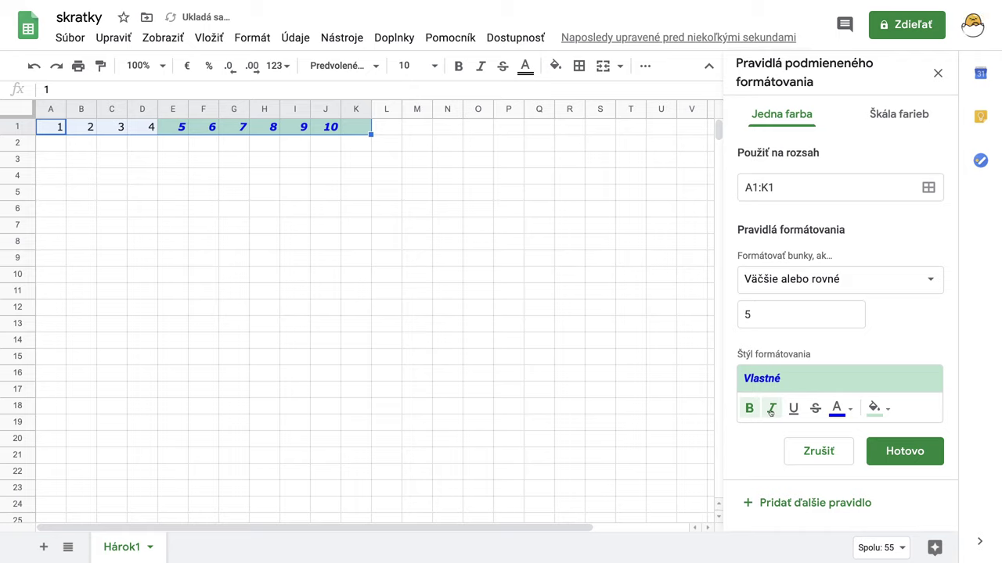
{"action": "left_click", "coordinate": [899, 453]}
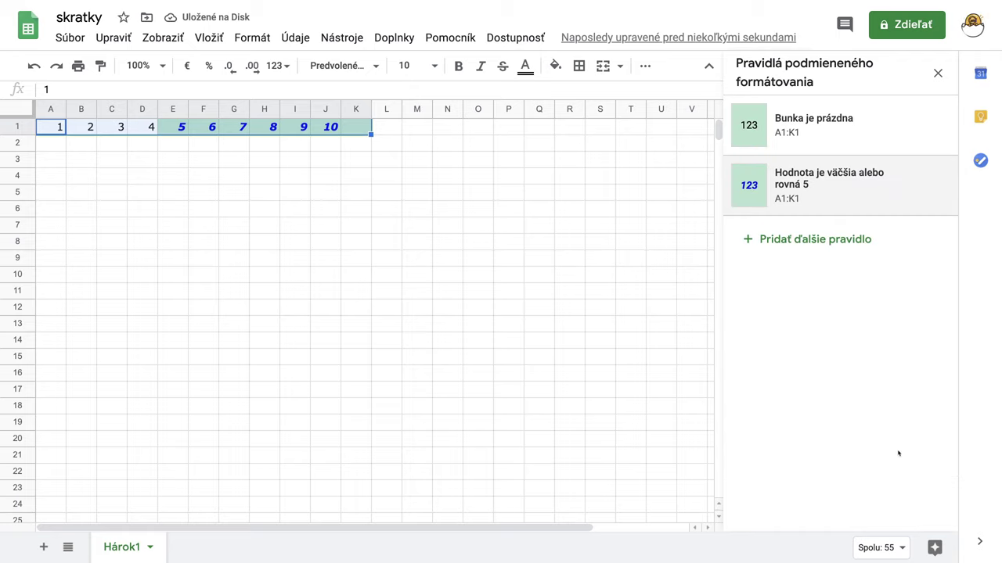
{"action": "left_click", "coordinate": [462, 314]}
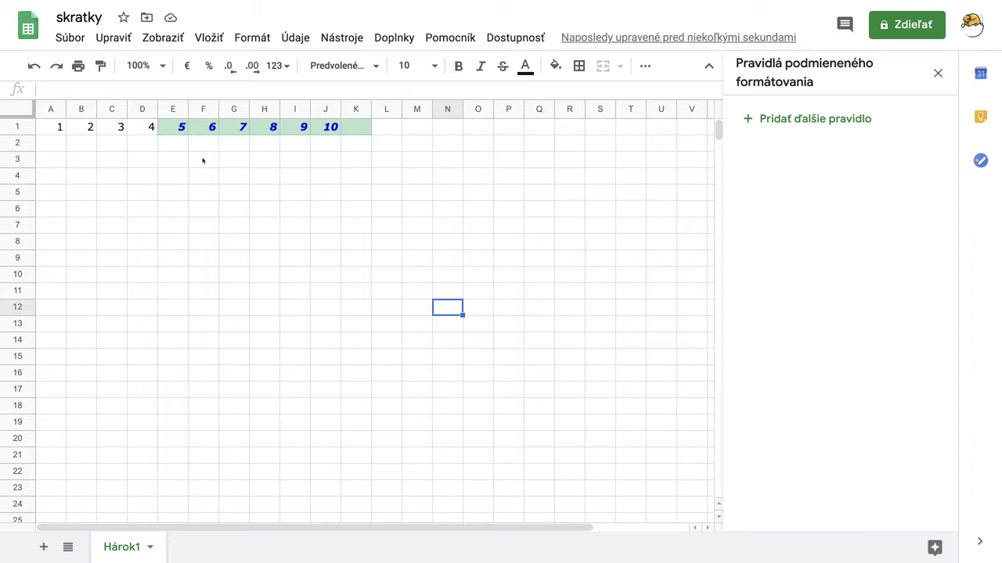
Clear the value in cell H1, and enter 0 there
{"action": "left_click", "coordinate": [273, 130]}
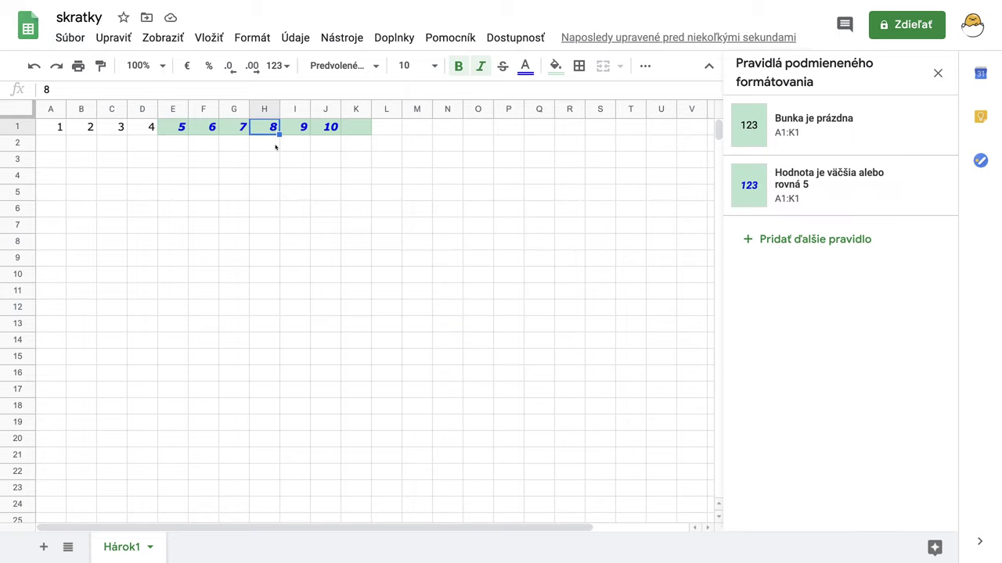
{"action": "key", "text": "Delete"}
{"action": "left_click", "coordinate": [283, 151]}
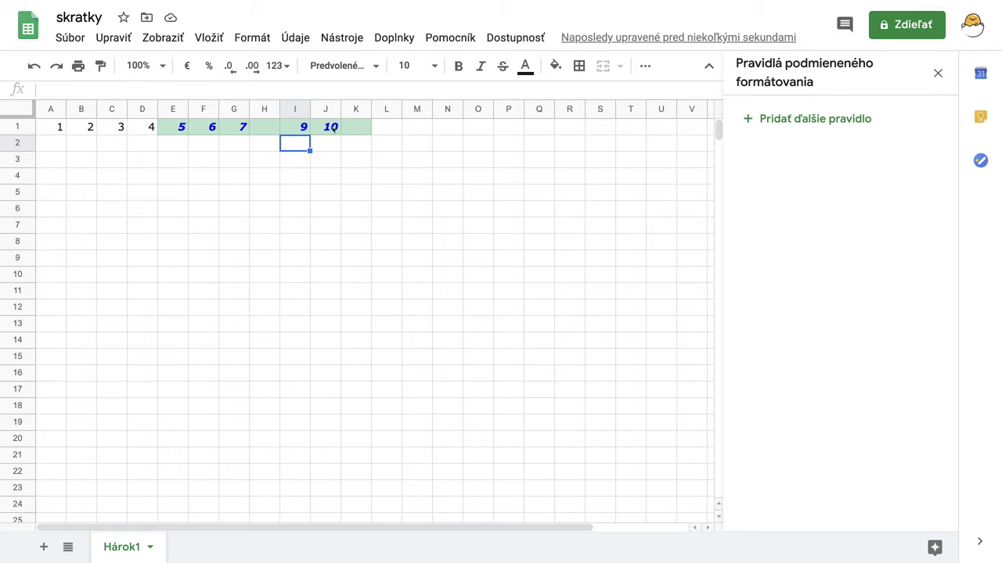
{"action": "left_click", "coordinate": [260, 128]}
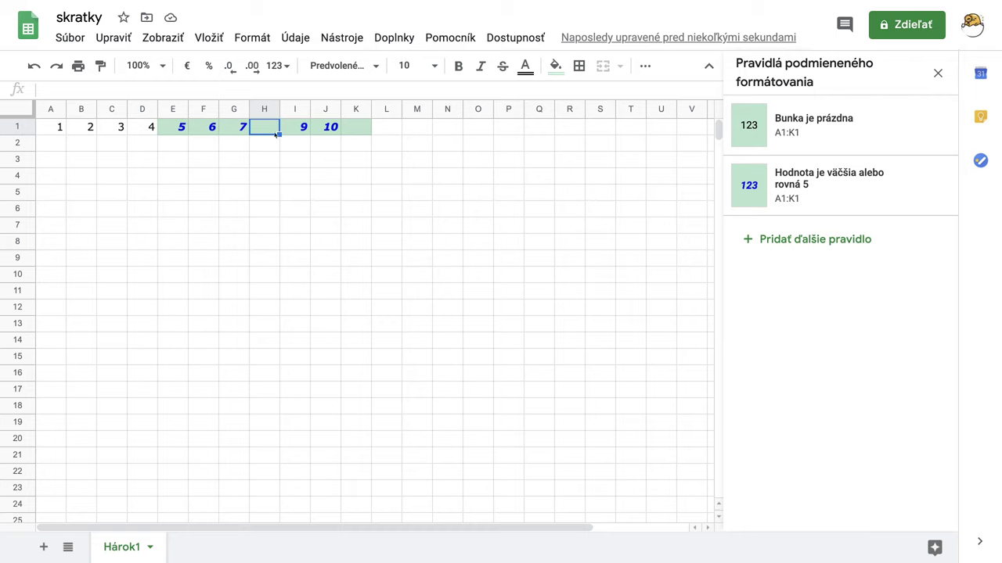
{"action": "type", "text": "0"}
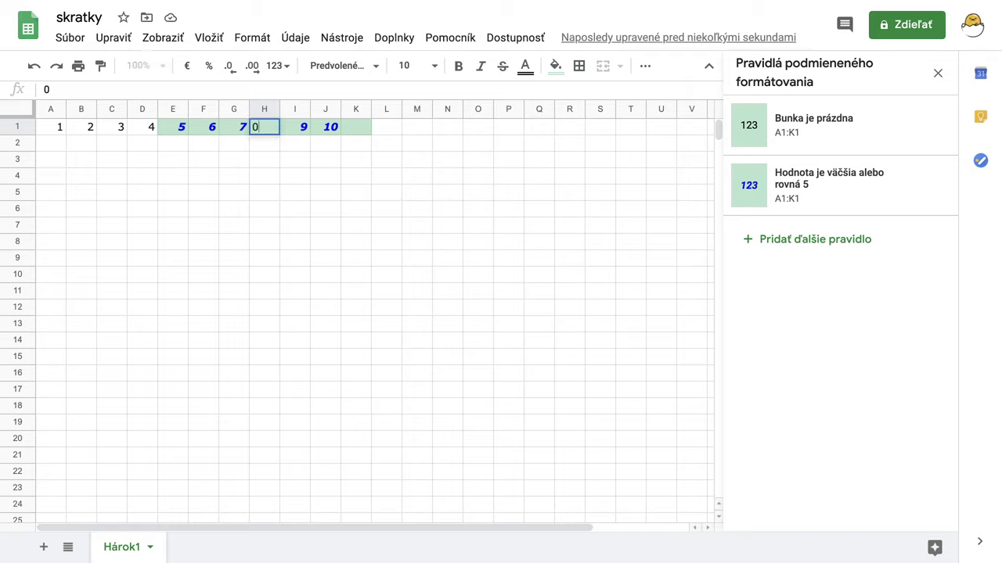
{"action": "key", "text": "Return"}
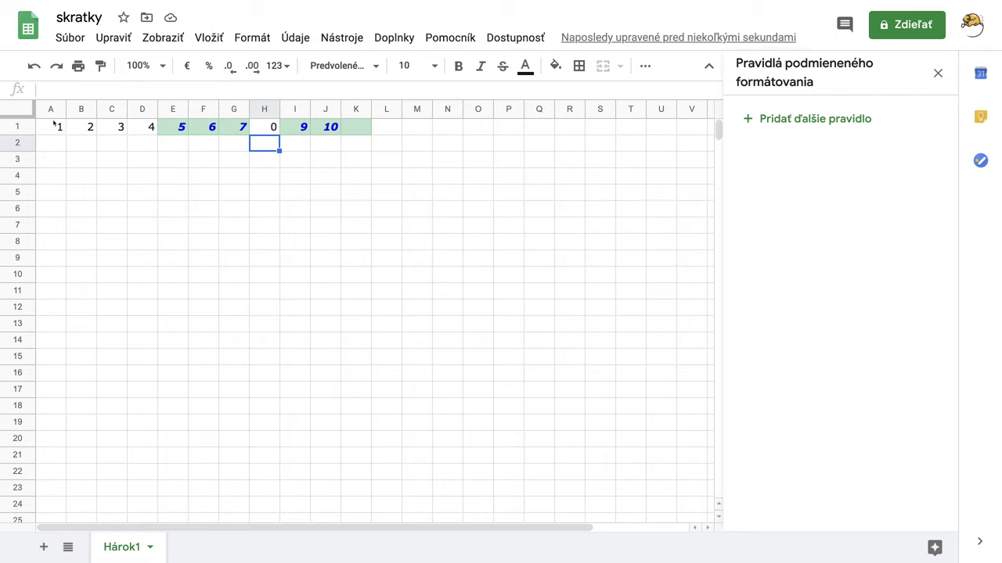
Start another conditional formatting rule for A1:K1 with the condition Text obsahuje and the value a
{"action": "left_click_drag", "start_coordinate": [48, 127], "coordinate": [356, 130]}
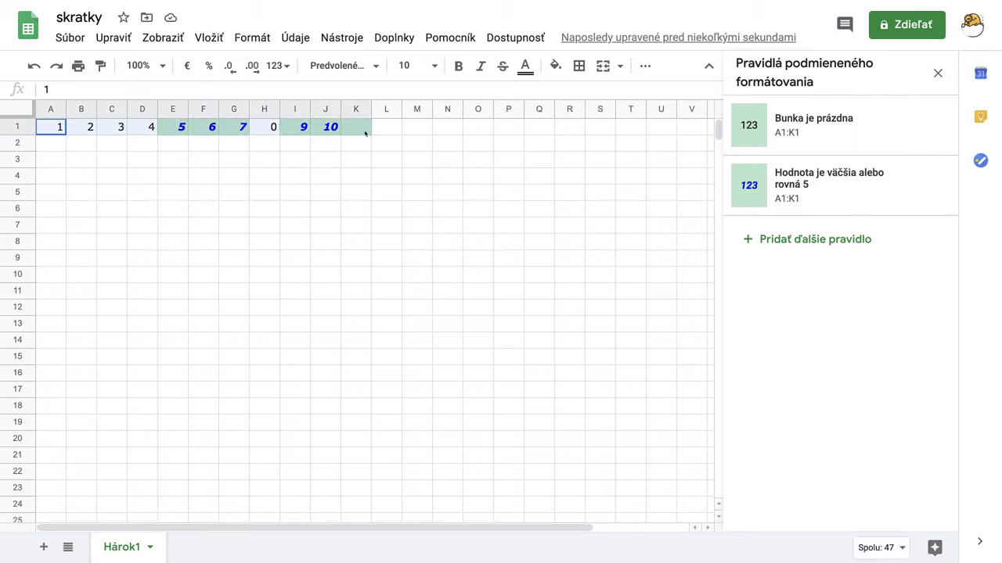
{"action": "left_click", "coordinate": [816, 244]}
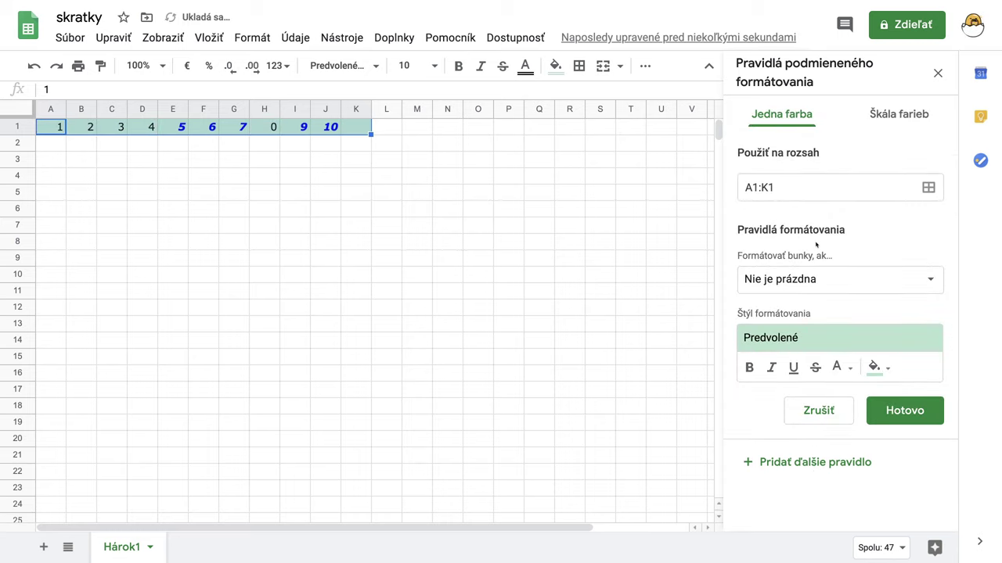
{"action": "left_click", "coordinate": [807, 282]}
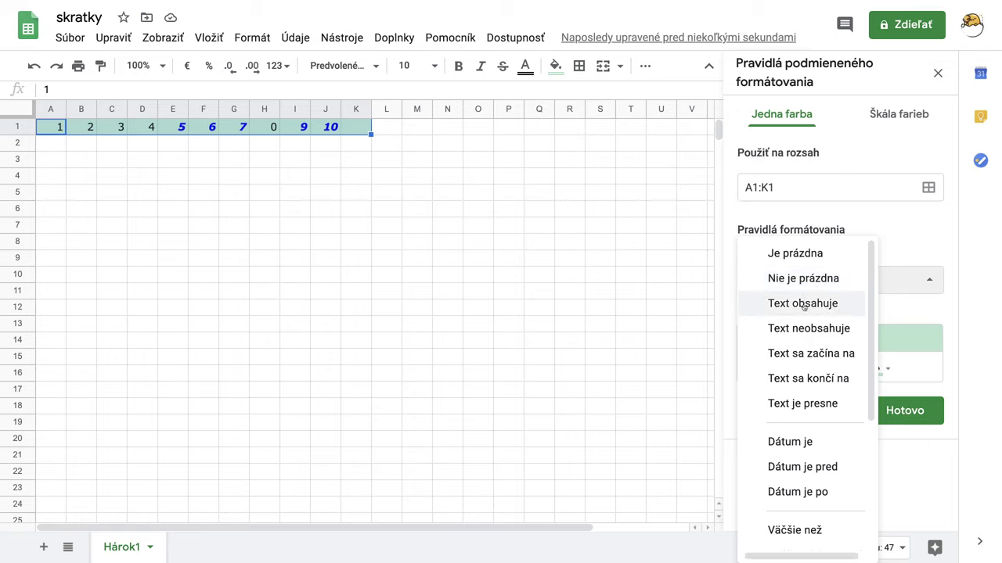
{"action": "left_click", "coordinate": [804, 304]}
{"action": "left_click", "coordinate": [767, 316]}
{"action": "type", "text": "a"}
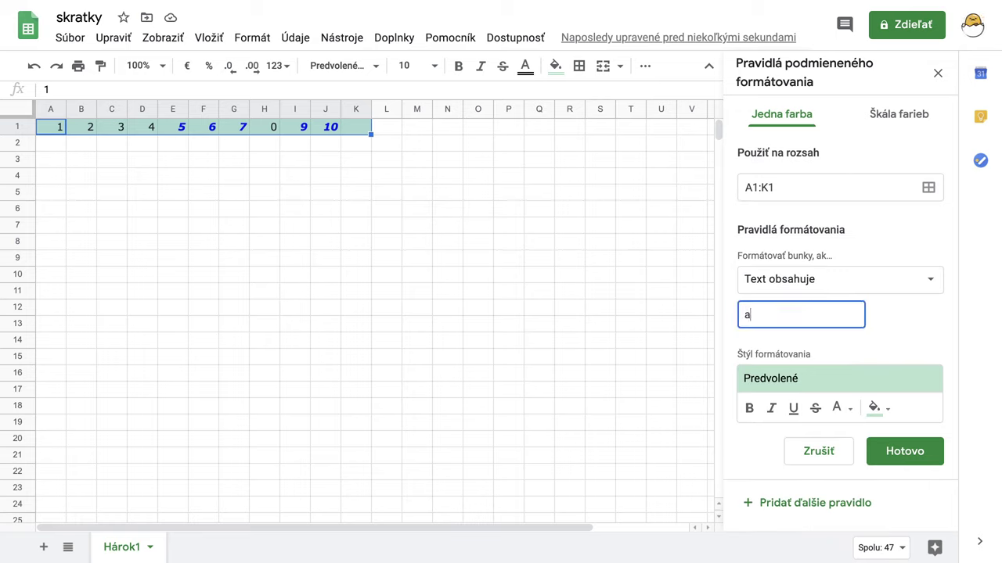
Try yellow as the rule's text colour, and set it to black instead
{"action": "left_click", "coordinate": [876, 408]}
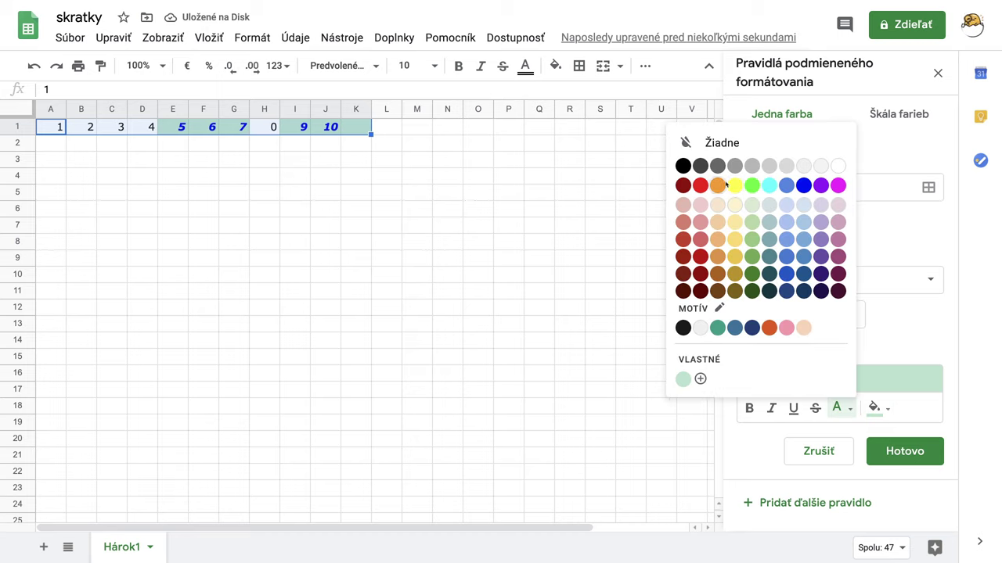
{"action": "left_click", "coordinate": [734, 186]}
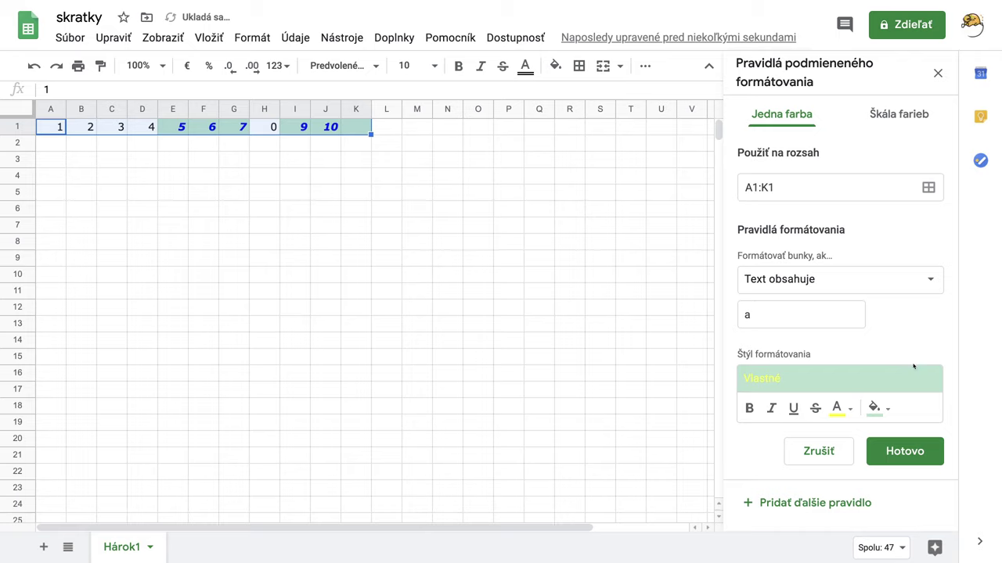
{"action": "left_click", "coordinate": [851, 413]}
{"action": "left_click", "coordinate": [688, 174]}
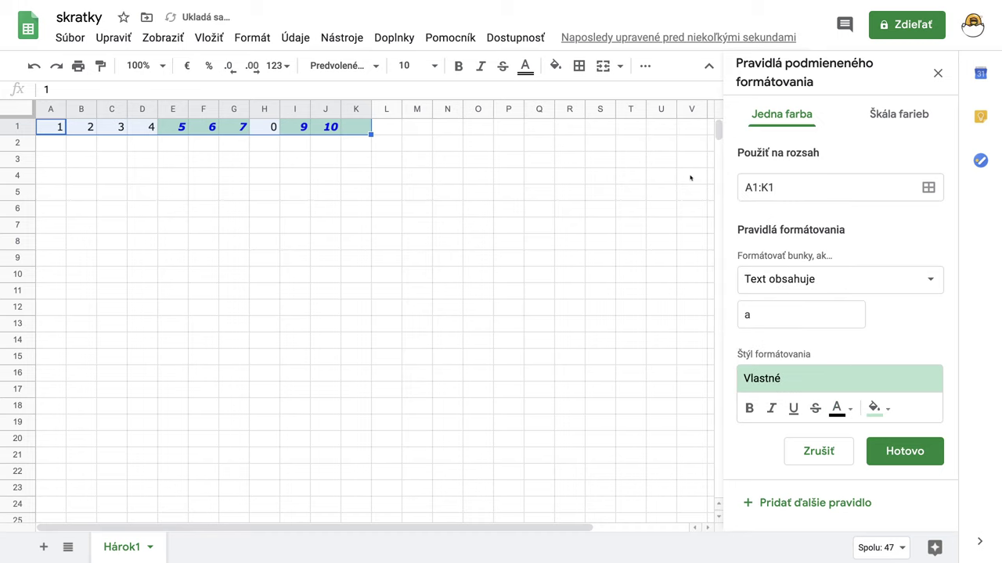
Give the rule a yellow fill and bold text, and save it
{"action": "left_click", "coordinate": [885, 410]}
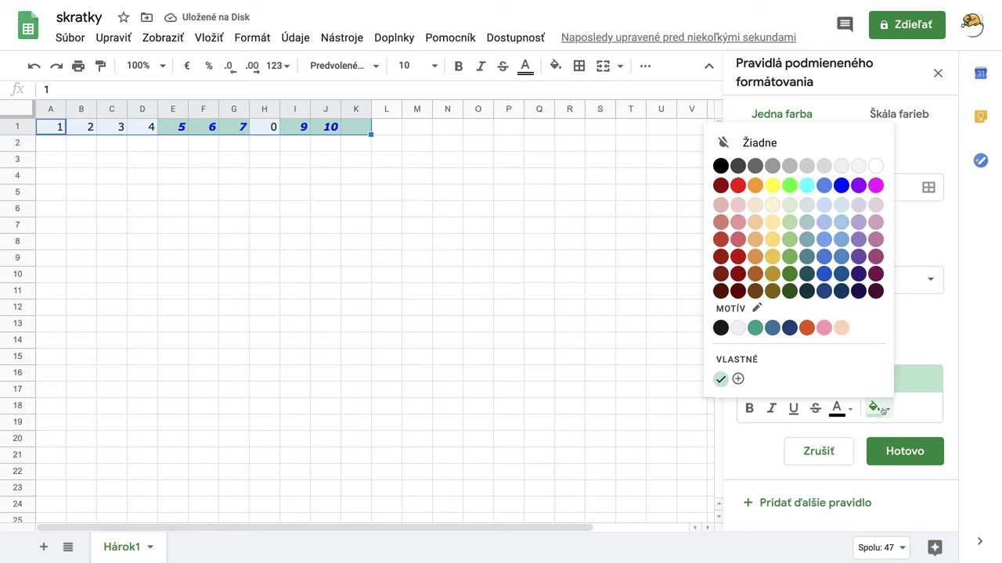
{"action": "left_click", "coordinate": [773, 186]}
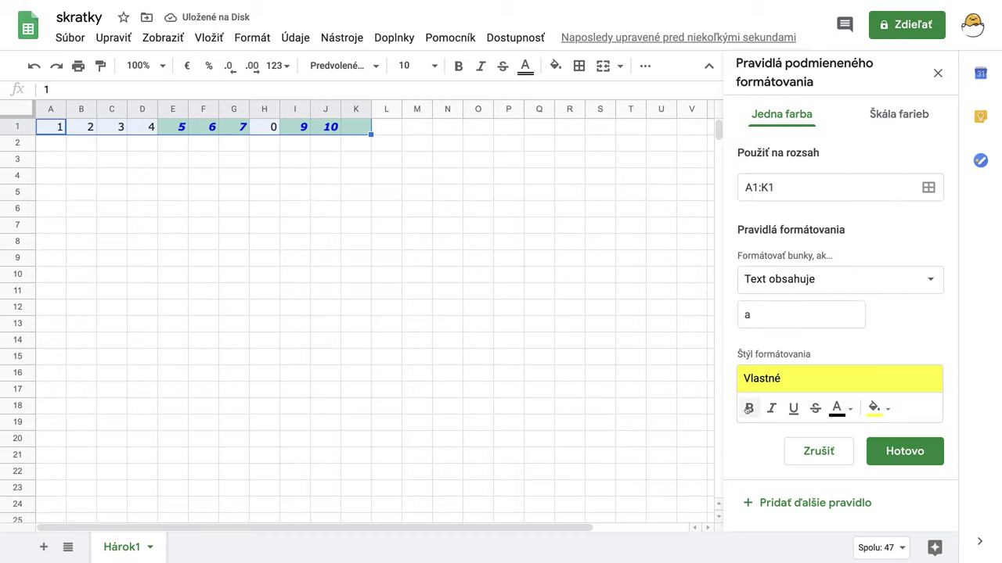
{"action": "left_click", "coordinate": [749, 408]}
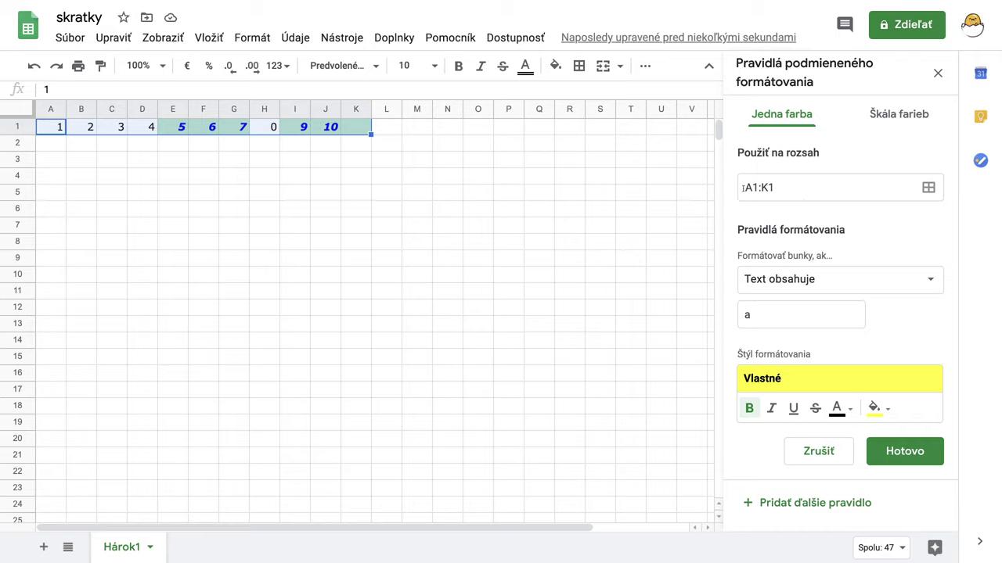
{"action": "left_click", "coordinate": [902, 443]}
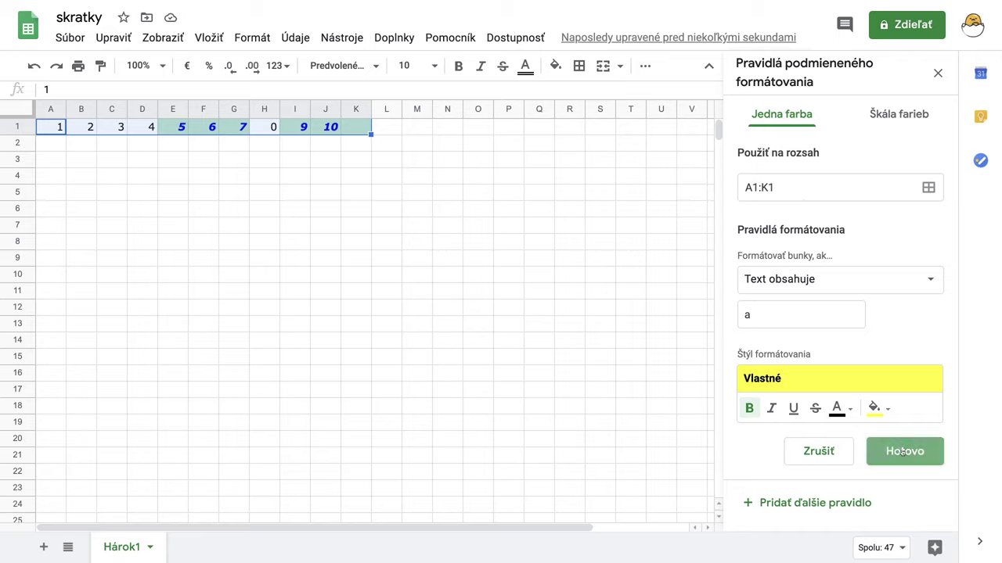
Enter the text kedi in cell K1
{"action": "left_click", "coordinate": [353, 130]}
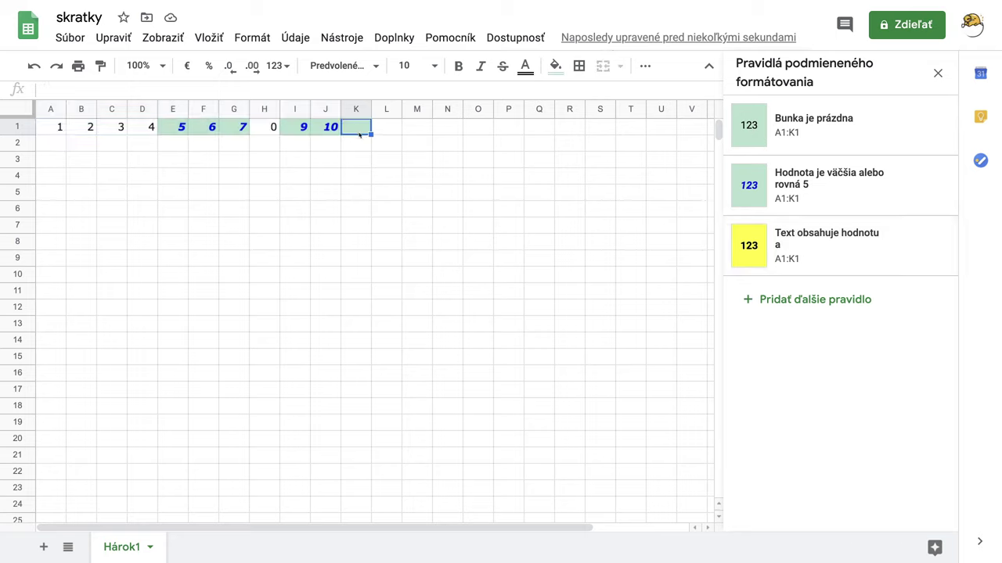
{"action": "type", "text": "kedi"}
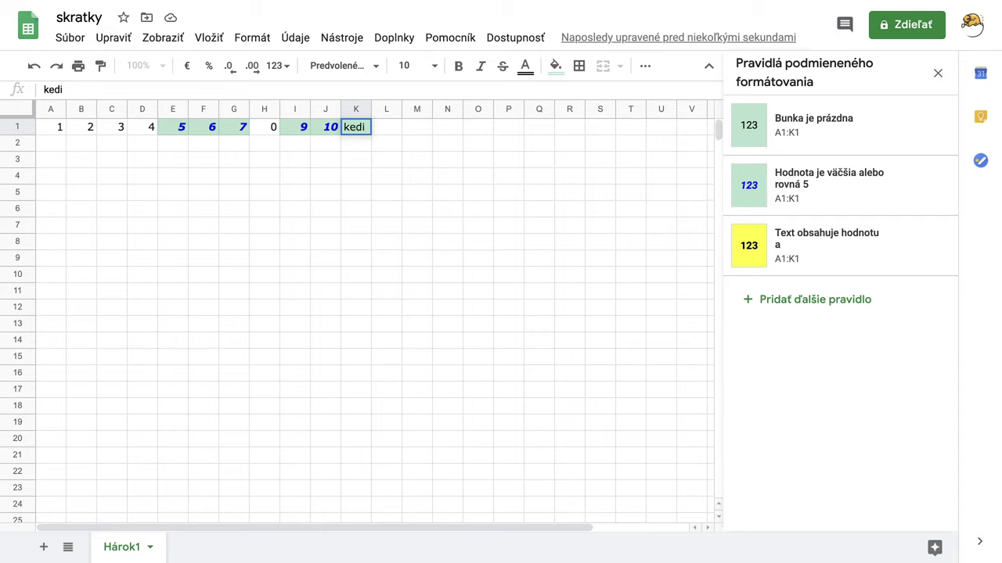
{"action": "key", "text": "Return"}
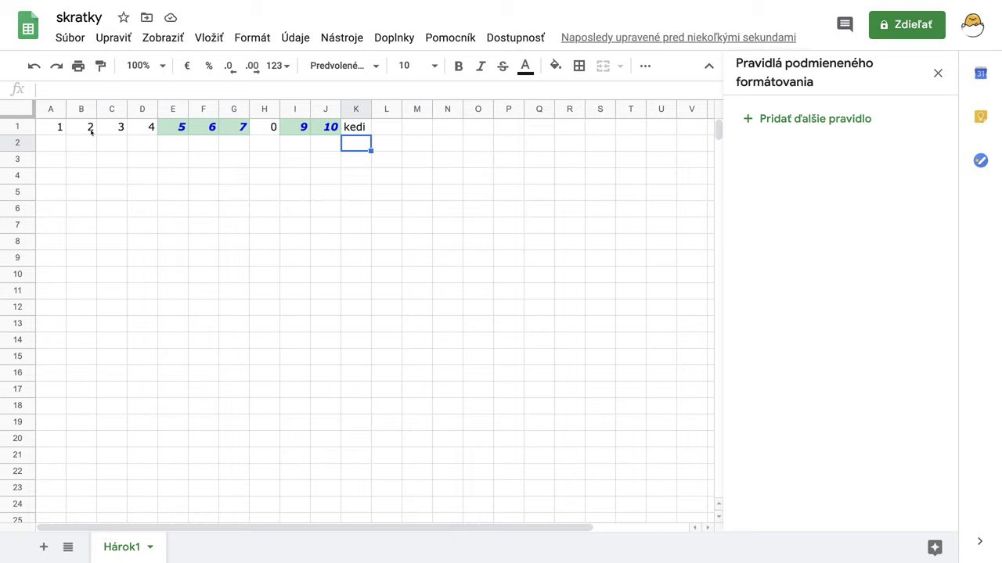
Replace the value in cell E1 with the text fare
{"action": "left_click", "coordinate": [179, 130]}
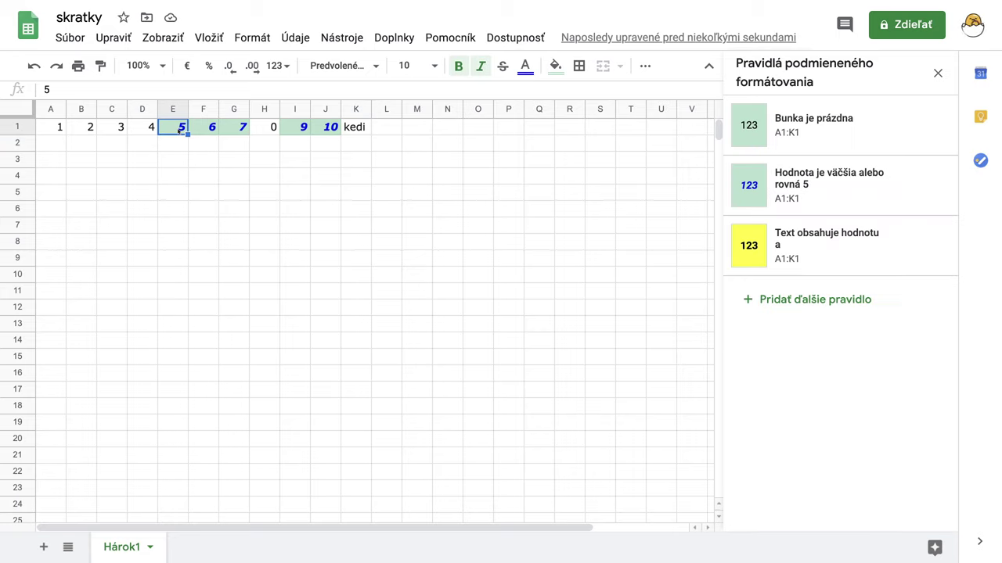
{"action": "type", "text": "far"}
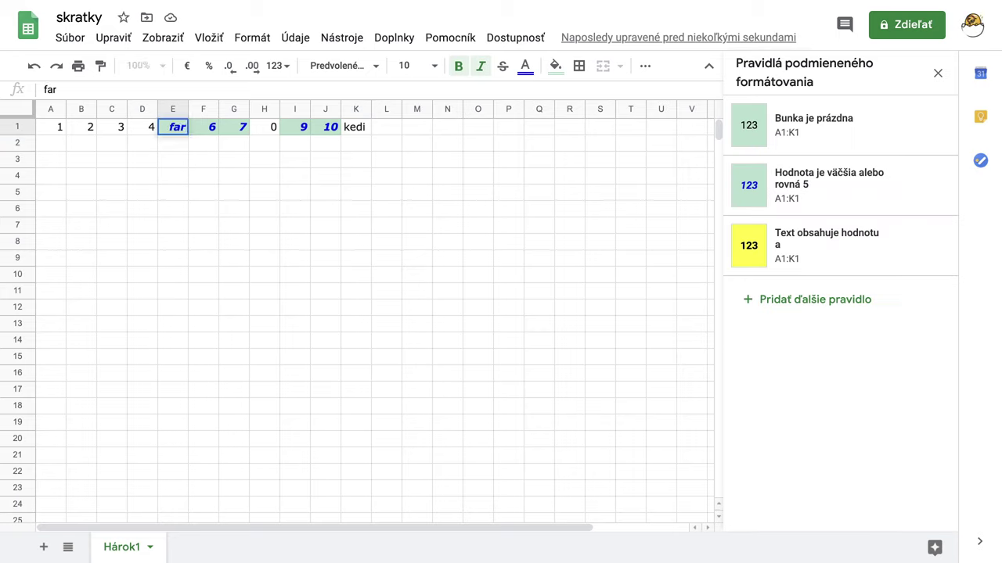
{"action": "type", "text": "e"}
{"action": "key", "text": "Return"}
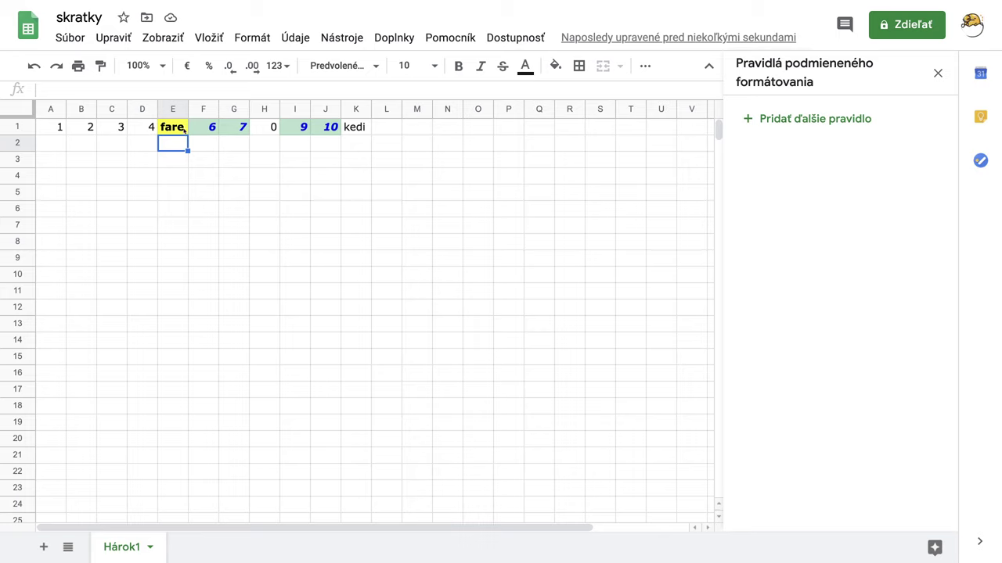
Replace the value in cell C1 with 5 and clear the contents of cell D1
{"action": "left_click", "coordinate": [117, 131]}
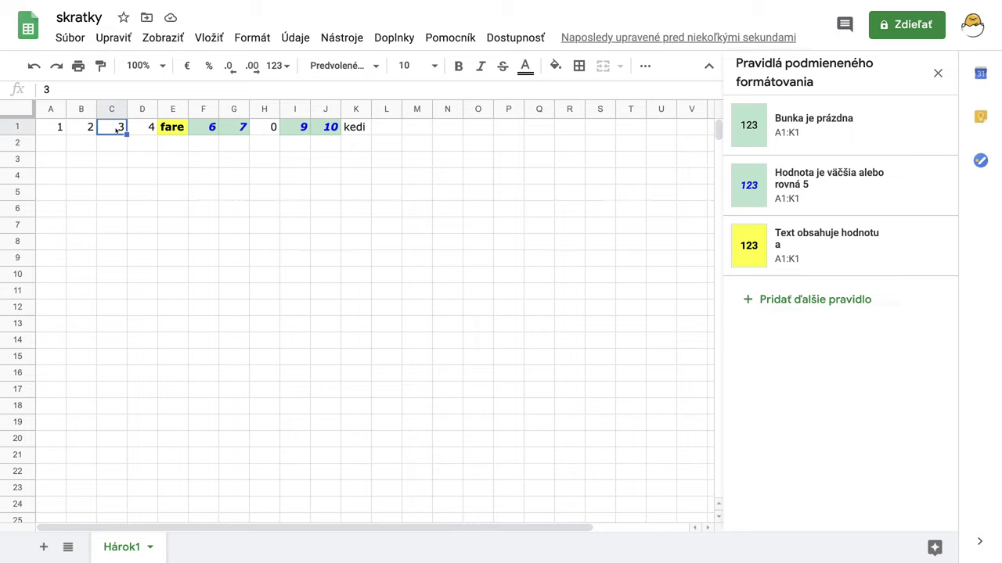
{"action": "type", "text": "5"}
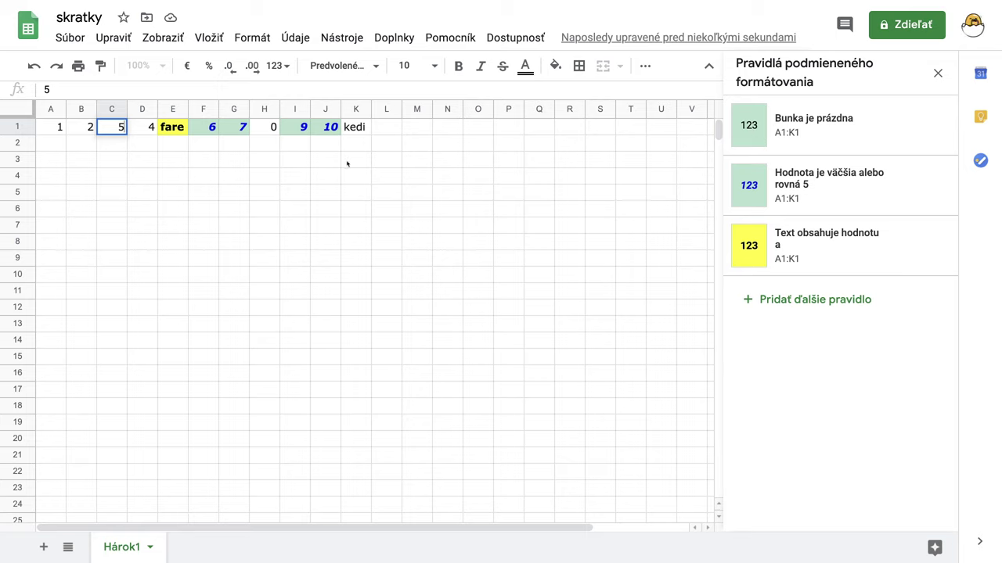
{"action": "mouse_move", "coordinate": [861, 196]}
{"action": "key", "text": "Return"}
{"action": "left_click", "coordinate": [144, 130]}
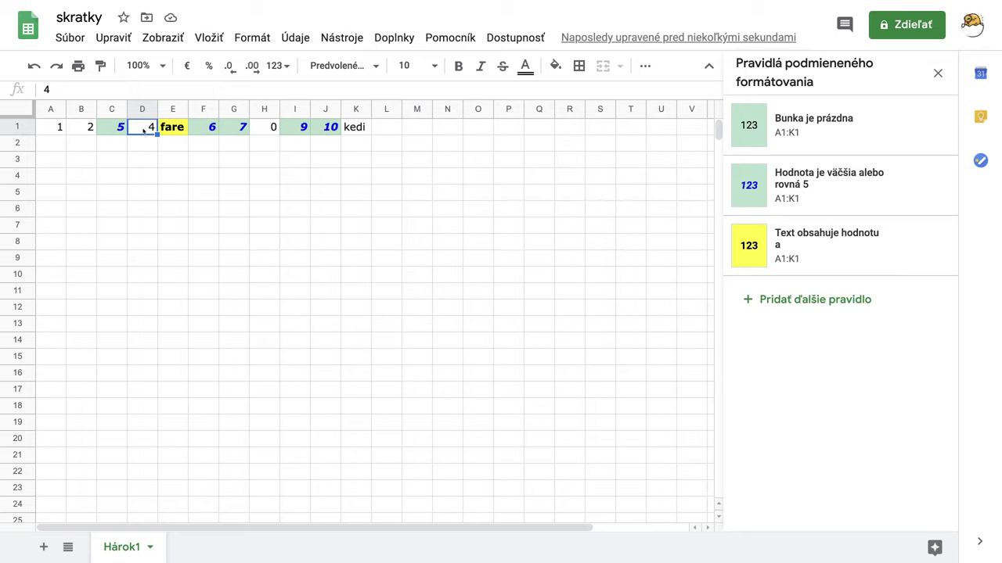
{"action": "key", "text": "Delete"}
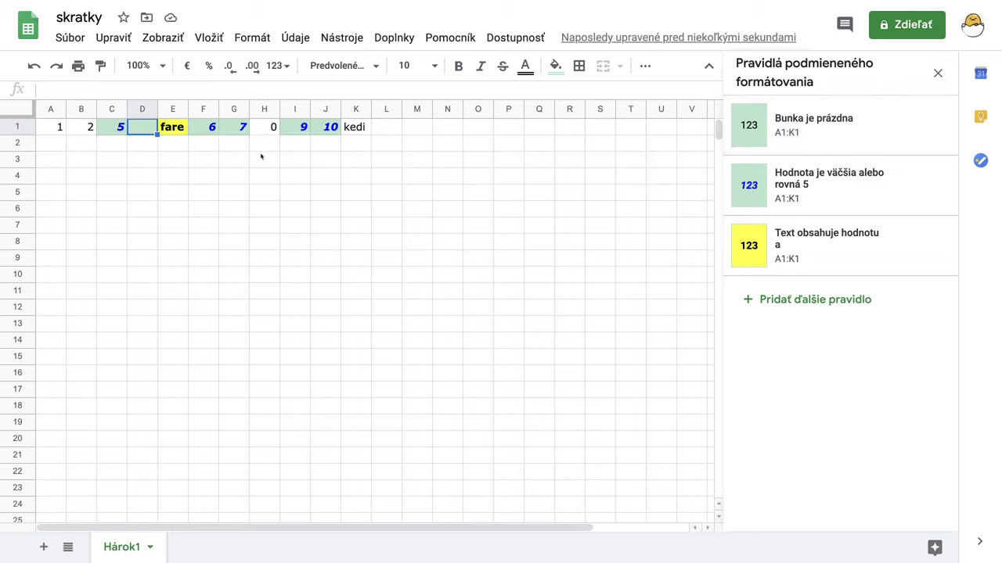
Replace the value in cell A1 with the text alma and view the conditional formatting rules applying to that cell
{"action": "left_click", "coordinate": [56, 129]}
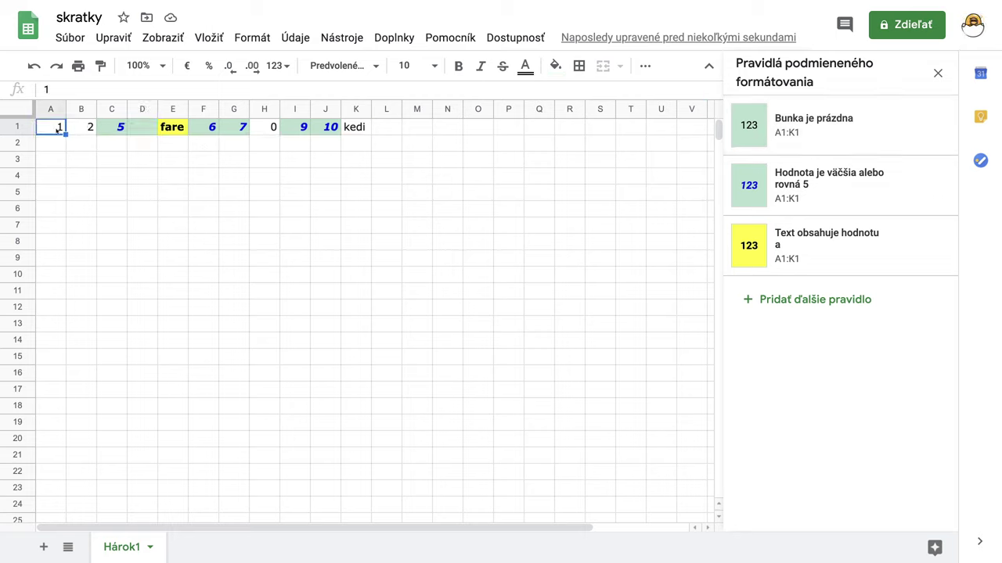
{"action": "type", "text": "al"}
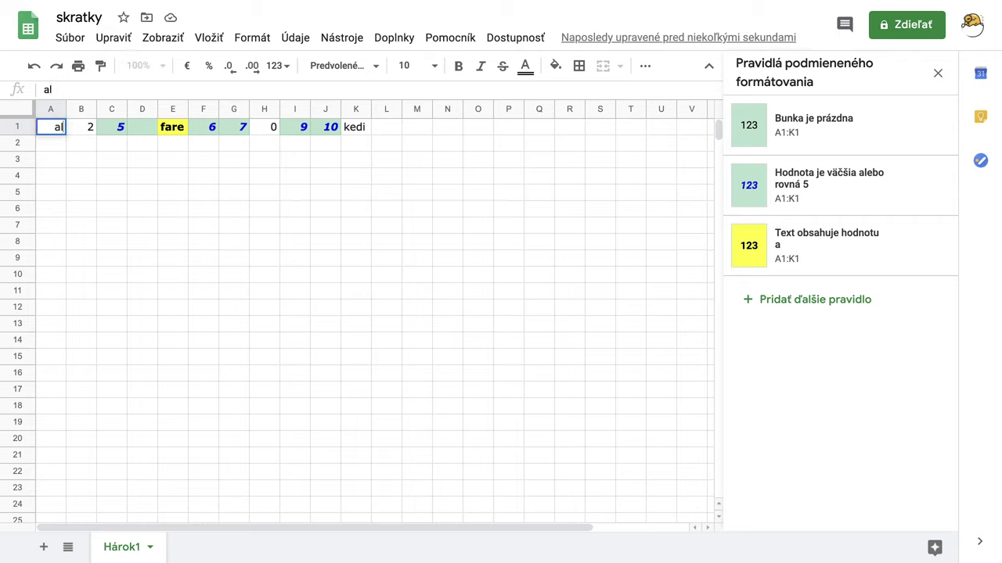
{"action": "type", "text": "ma"}
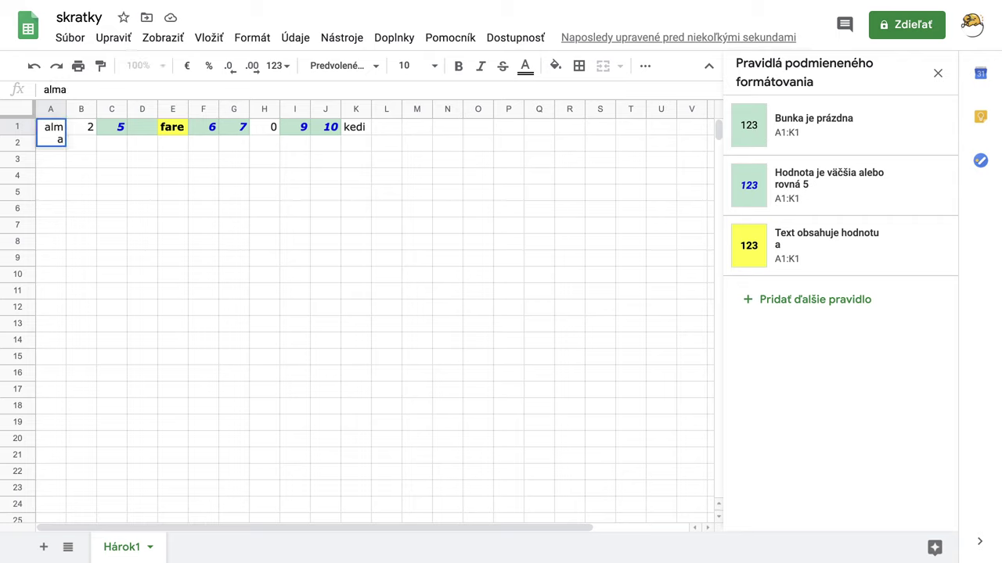
{"action": "key", "text": "Return"}
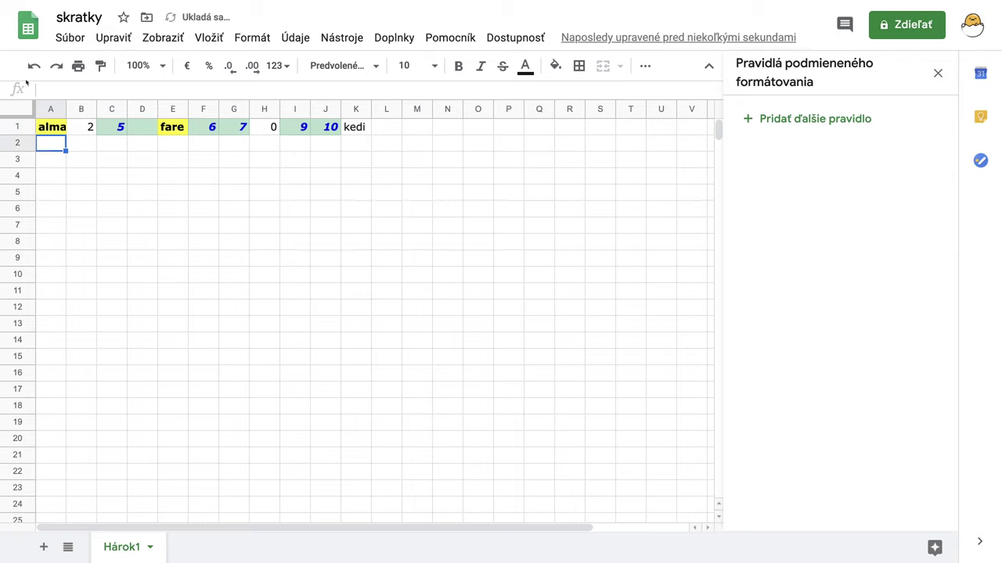
{"action": "left_click", "coordinate": [48, 128]}
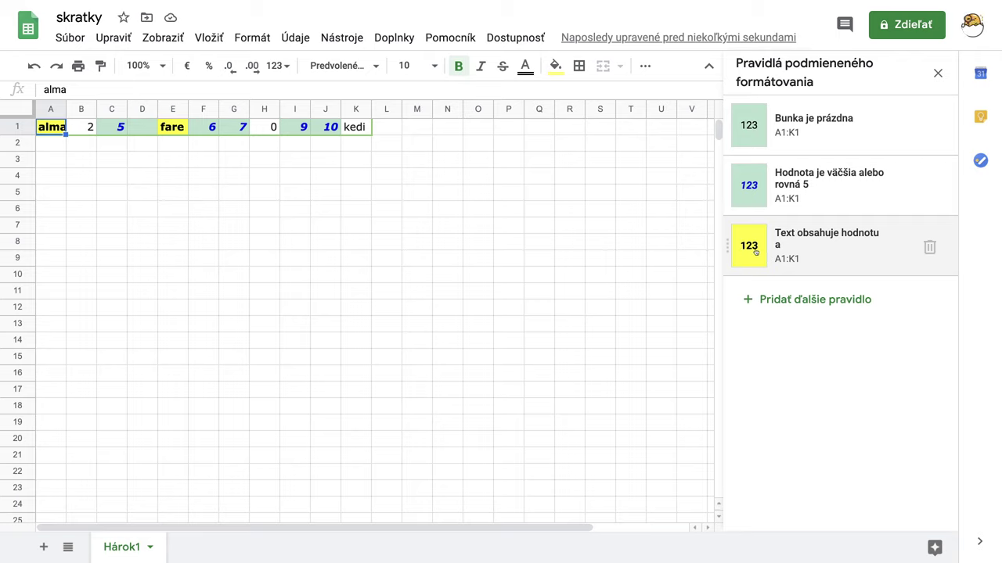
{"action": "left_click", "coordinate": [565, 227]}
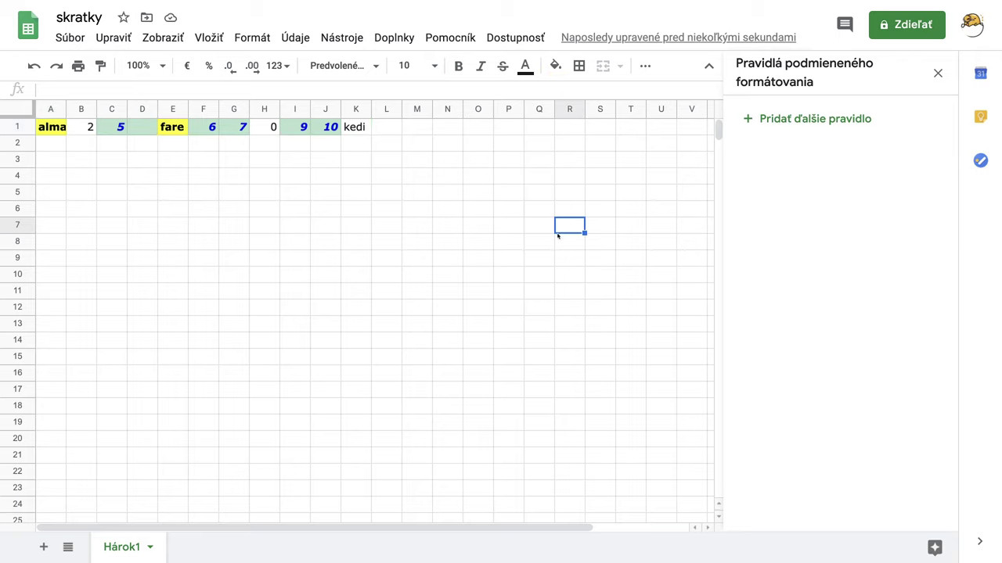
Clear all formatting, including the conditional formatting rules, from the range A1:K1
{"action": "left_click_drag", "start_coordinate": [45, 130], "coordinate": [354, 133]}
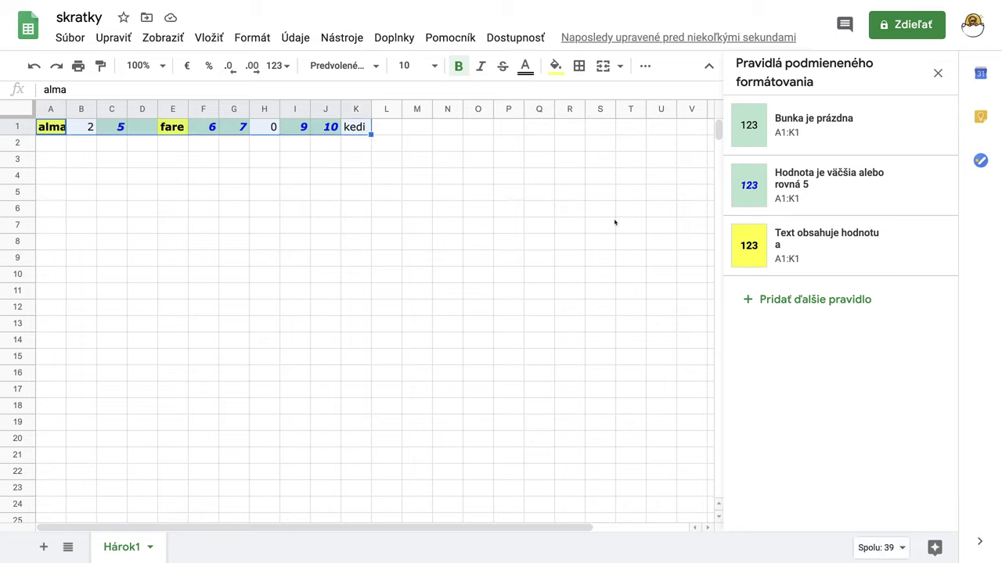
{"action": "left_click", "coordinate": [256, 39]}
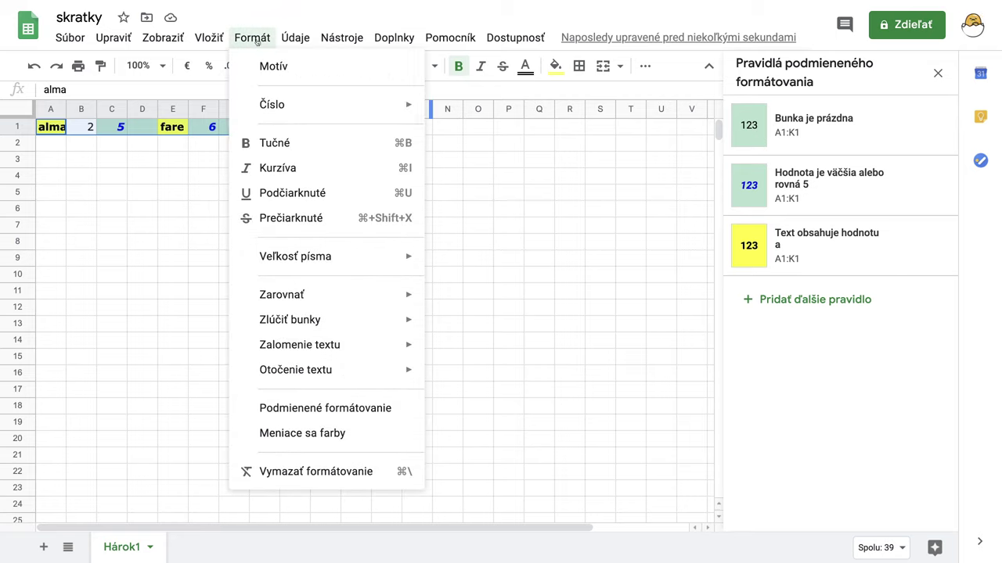
{"action": "left_click", "coordinate": [305, 471]}
{"action": "left_click", "coordinate": [353, 371]}
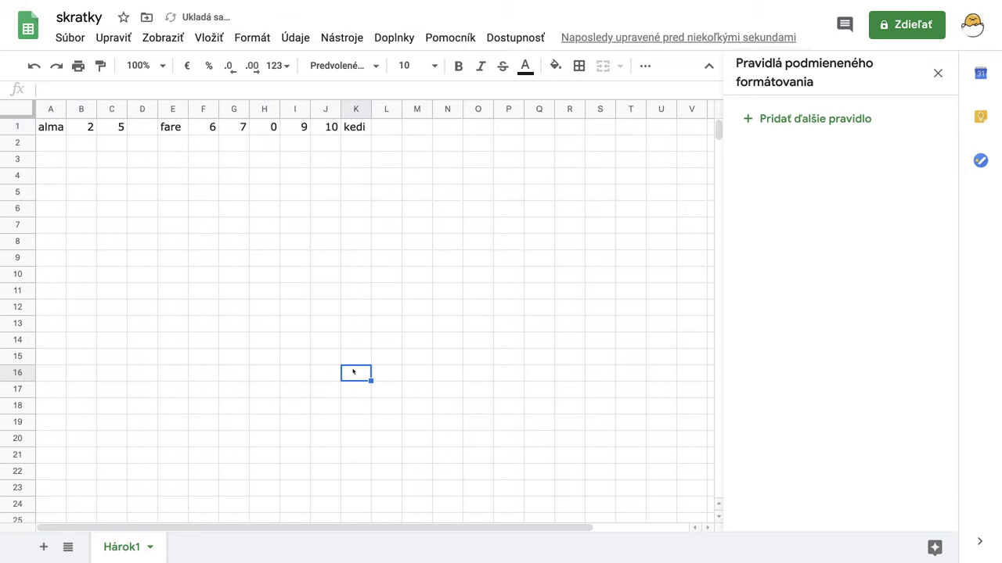